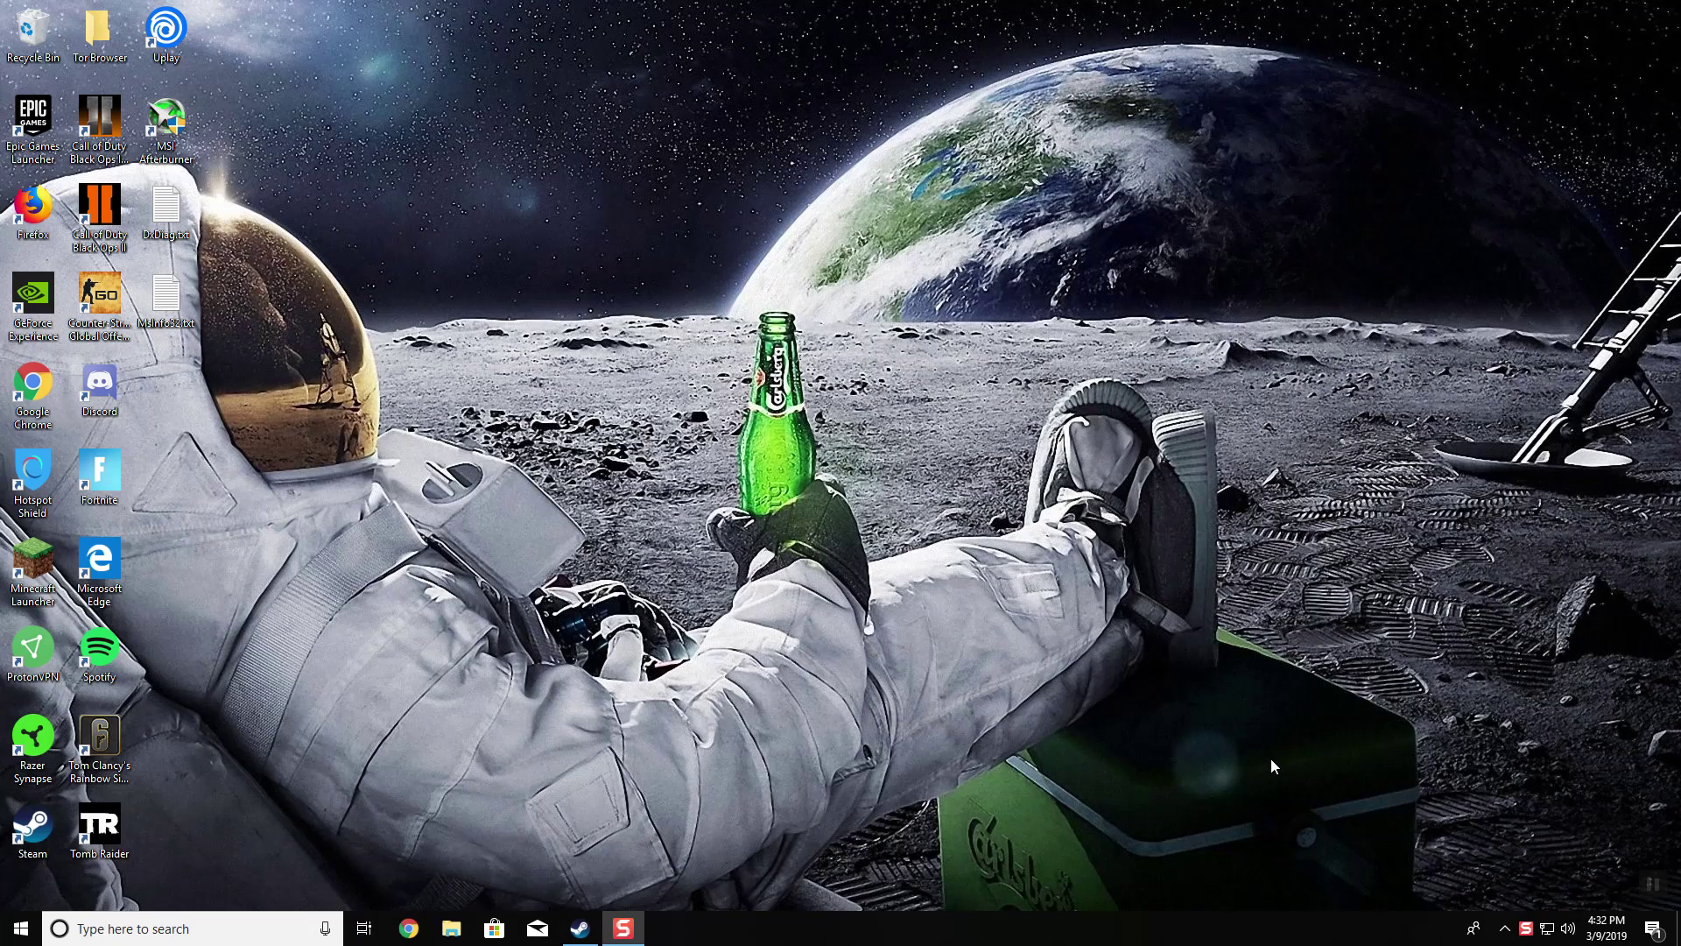
Check the hidden tray icons, then launch MSI Afterburner and briefly view its properties
{"action": "left_click", "coordinate": [1508, 926]}
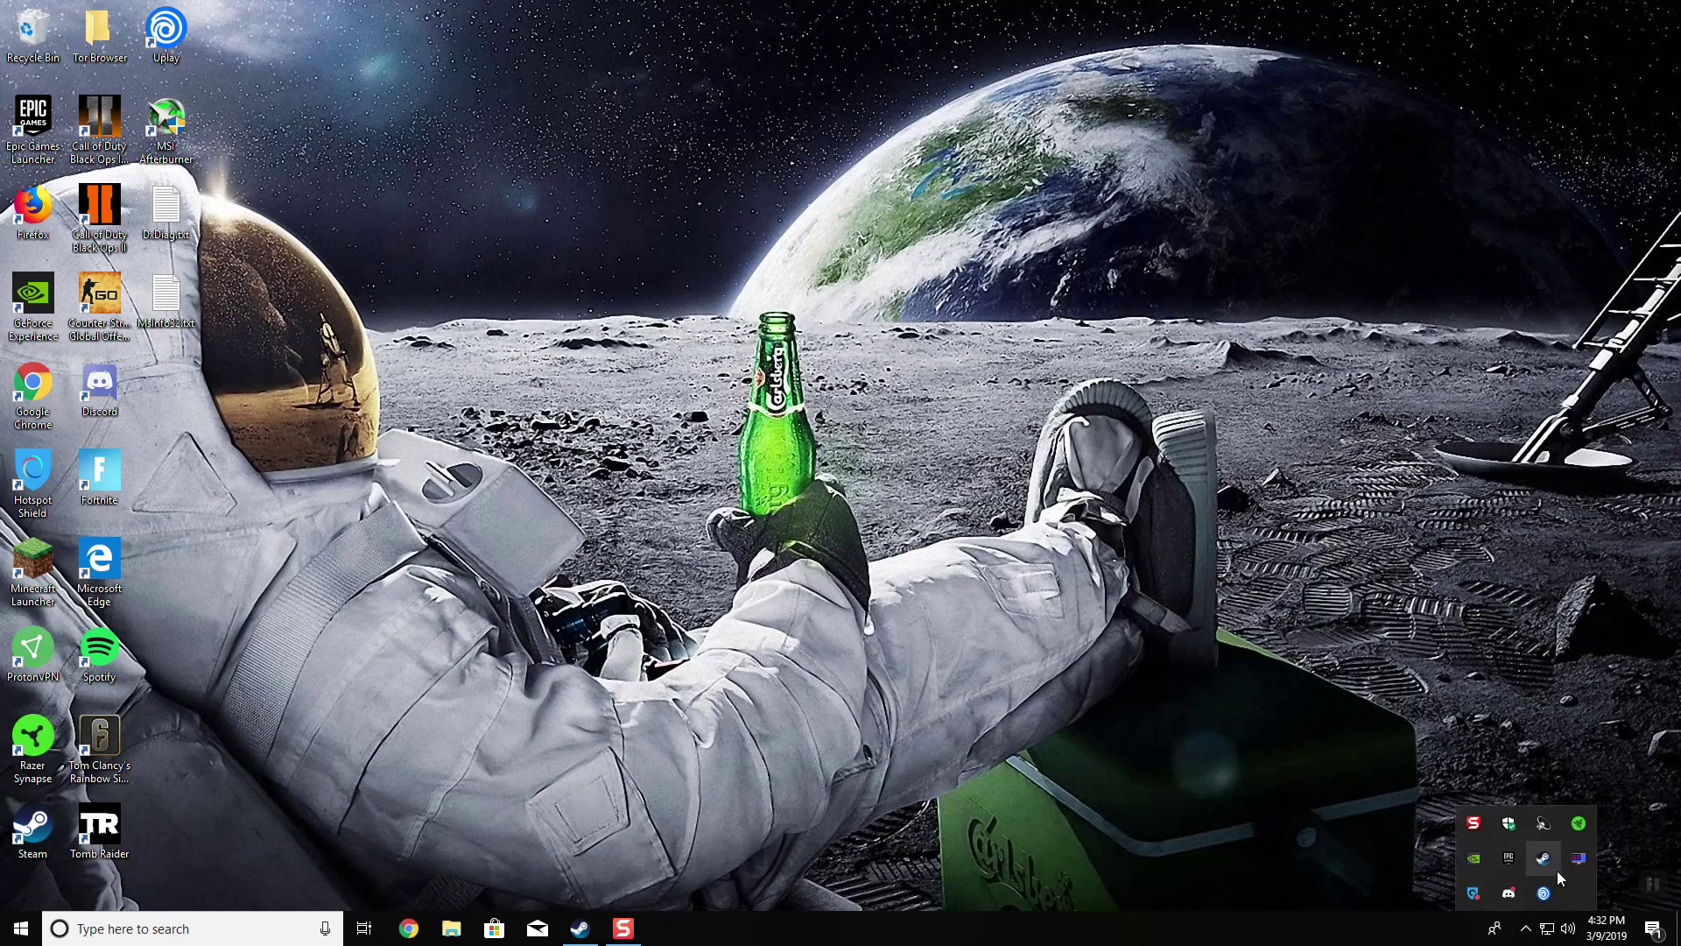
{"action": "left_click", "coordinate": [1329, 838]}
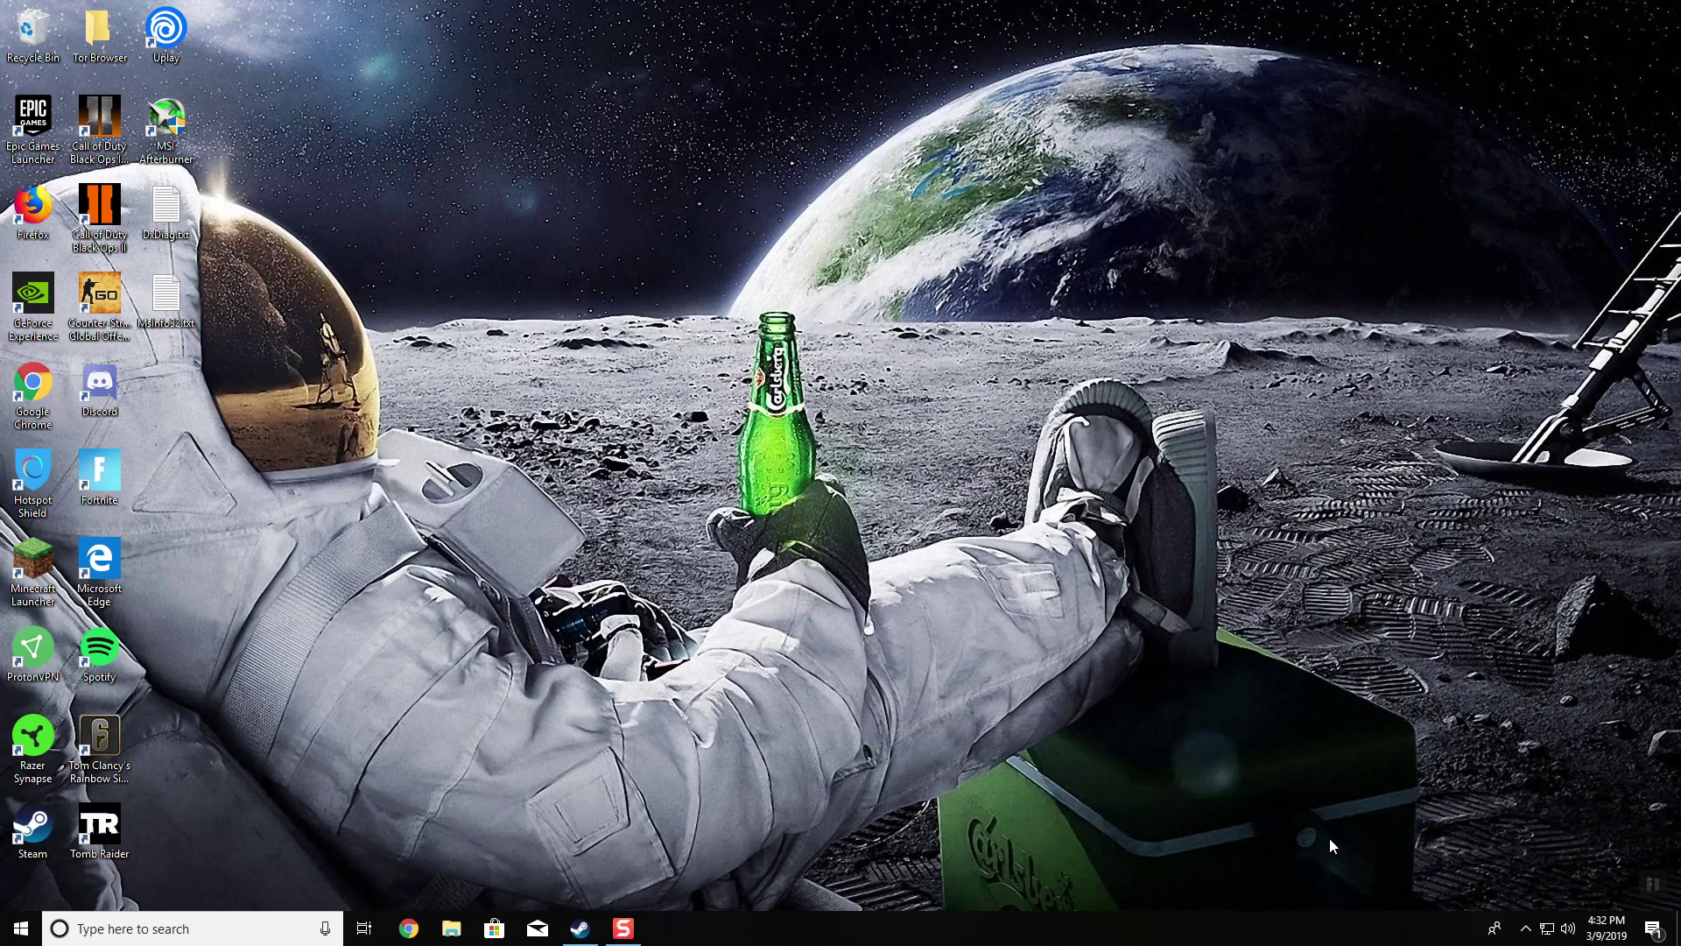
{"action": "key", "text": "super"}
{"action": "type", "text": "msi"}
{"action": "key", "text": "Return"}
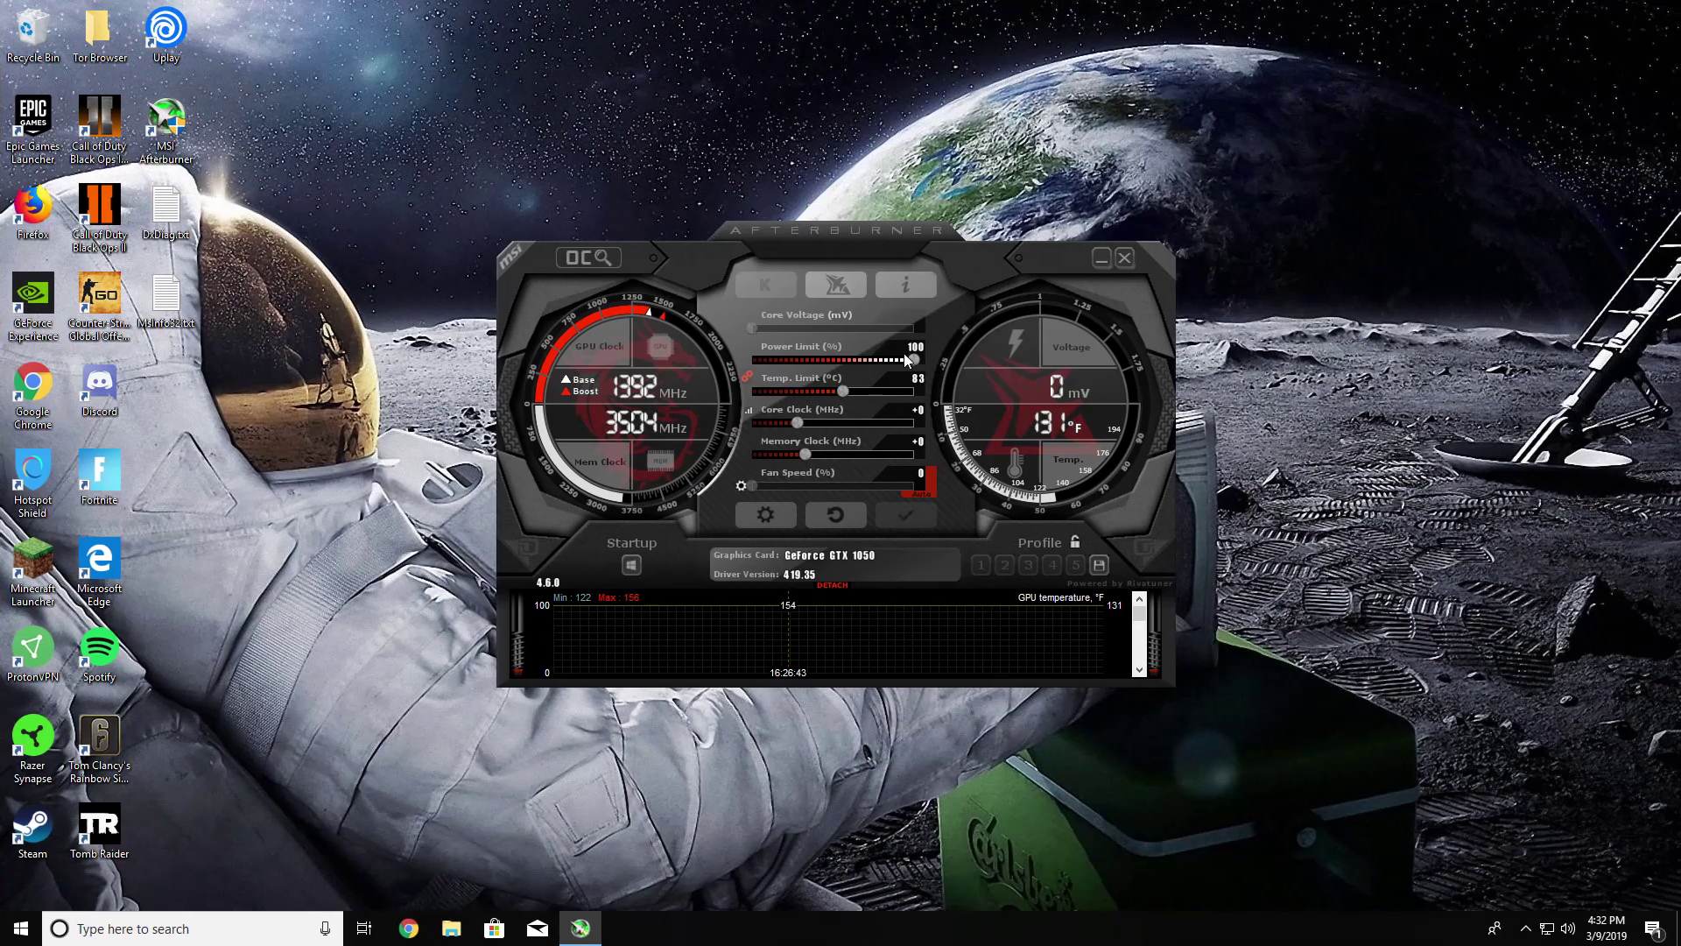
{"action": "left_click", "coordinate": [780, 512]}
{"action": "left_click", "coordinate": [862, 247]}
Switch to Desktop 1 through Task View so Steam shows in the taskbar
{"action": "left_click", "coordinate": [1125, 258]}
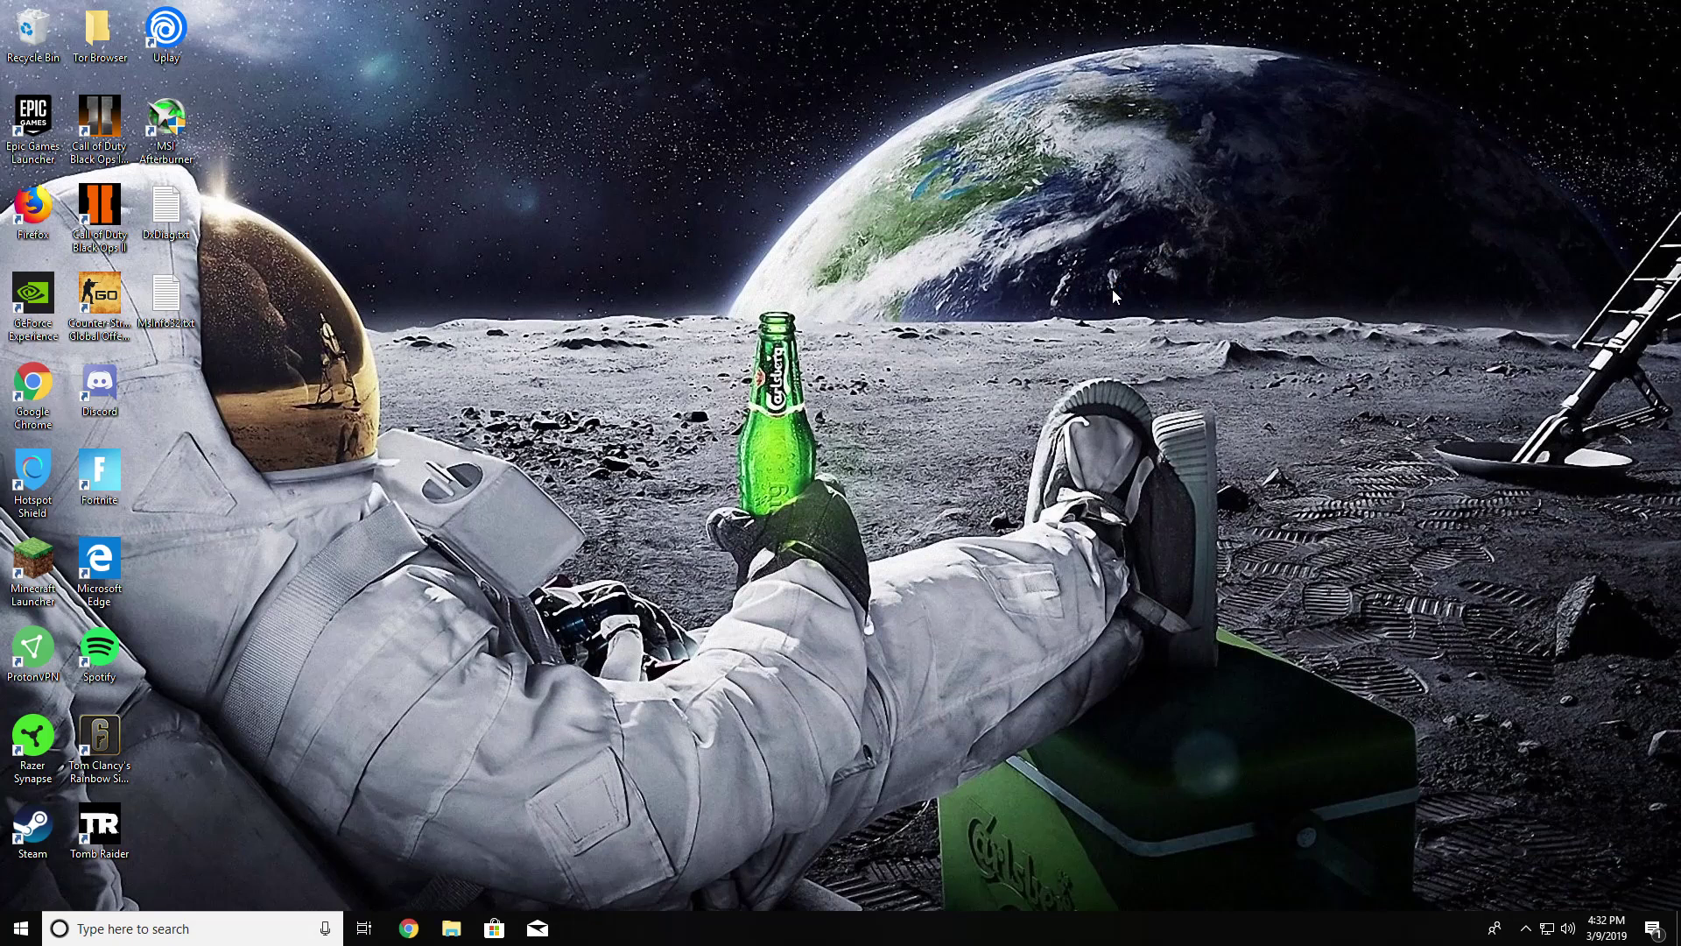
{"action": "left_click", "coordinate": [364, 928]}
{"action": "left_click", "coordinate": [116, 94]}
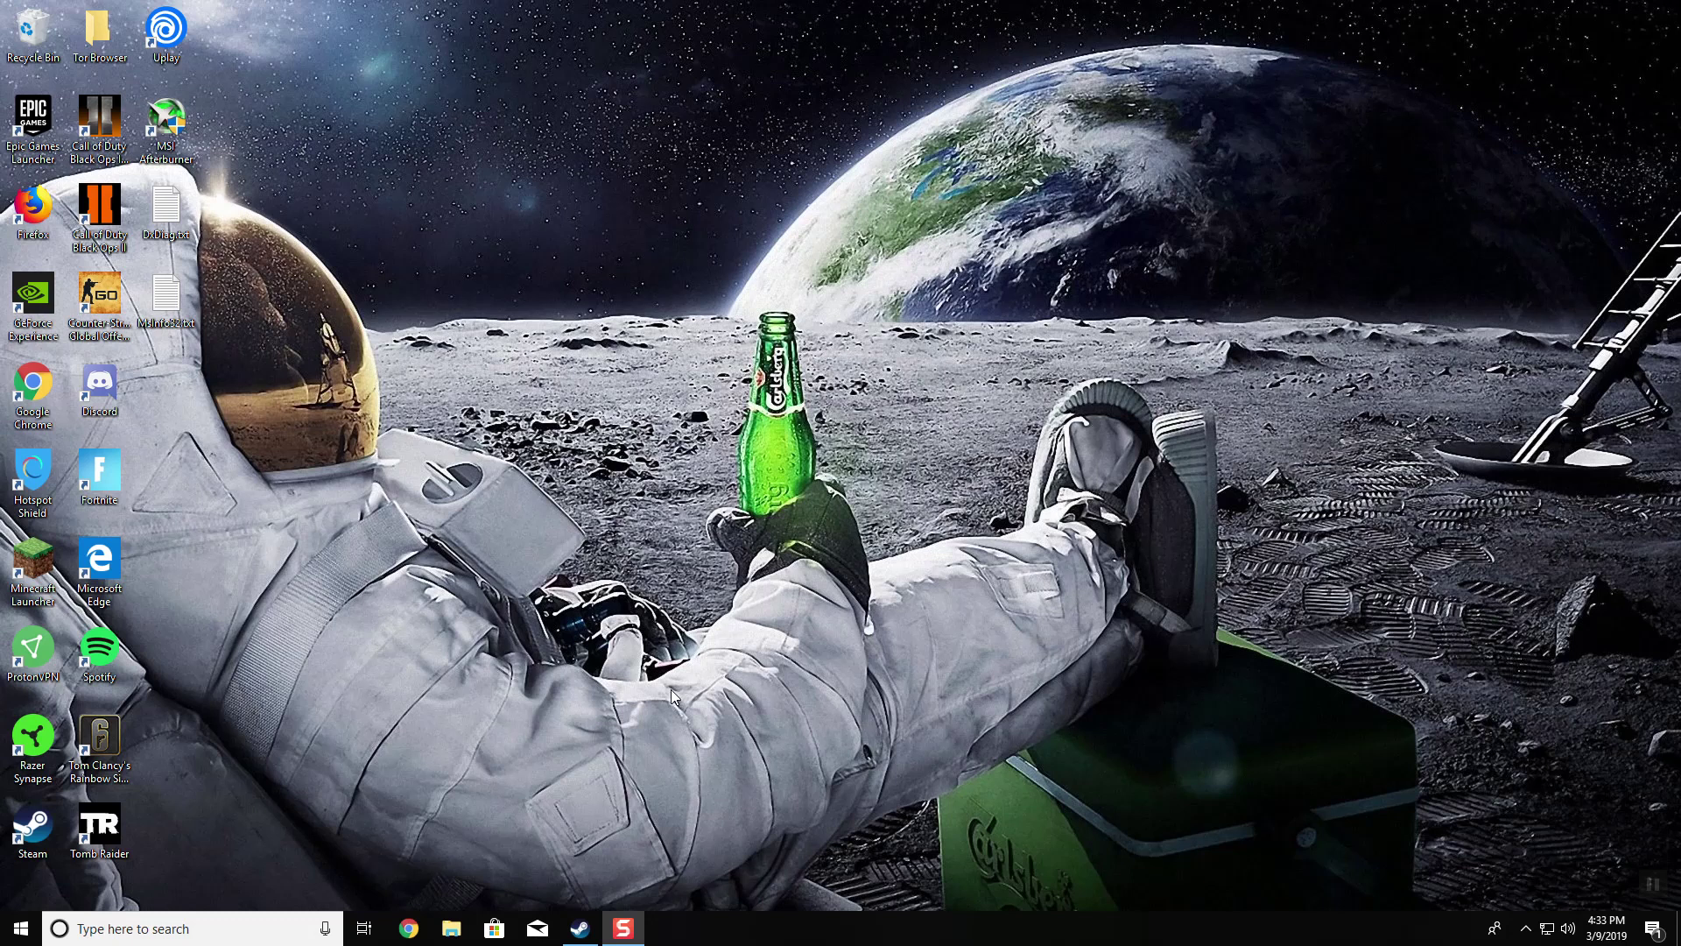
Browse Documents > My Games > Rainbow Six - Siege > profile folder and open GameSettings.ini in Notepad
{"action": "left_click", "coordinate": [446, 931]}
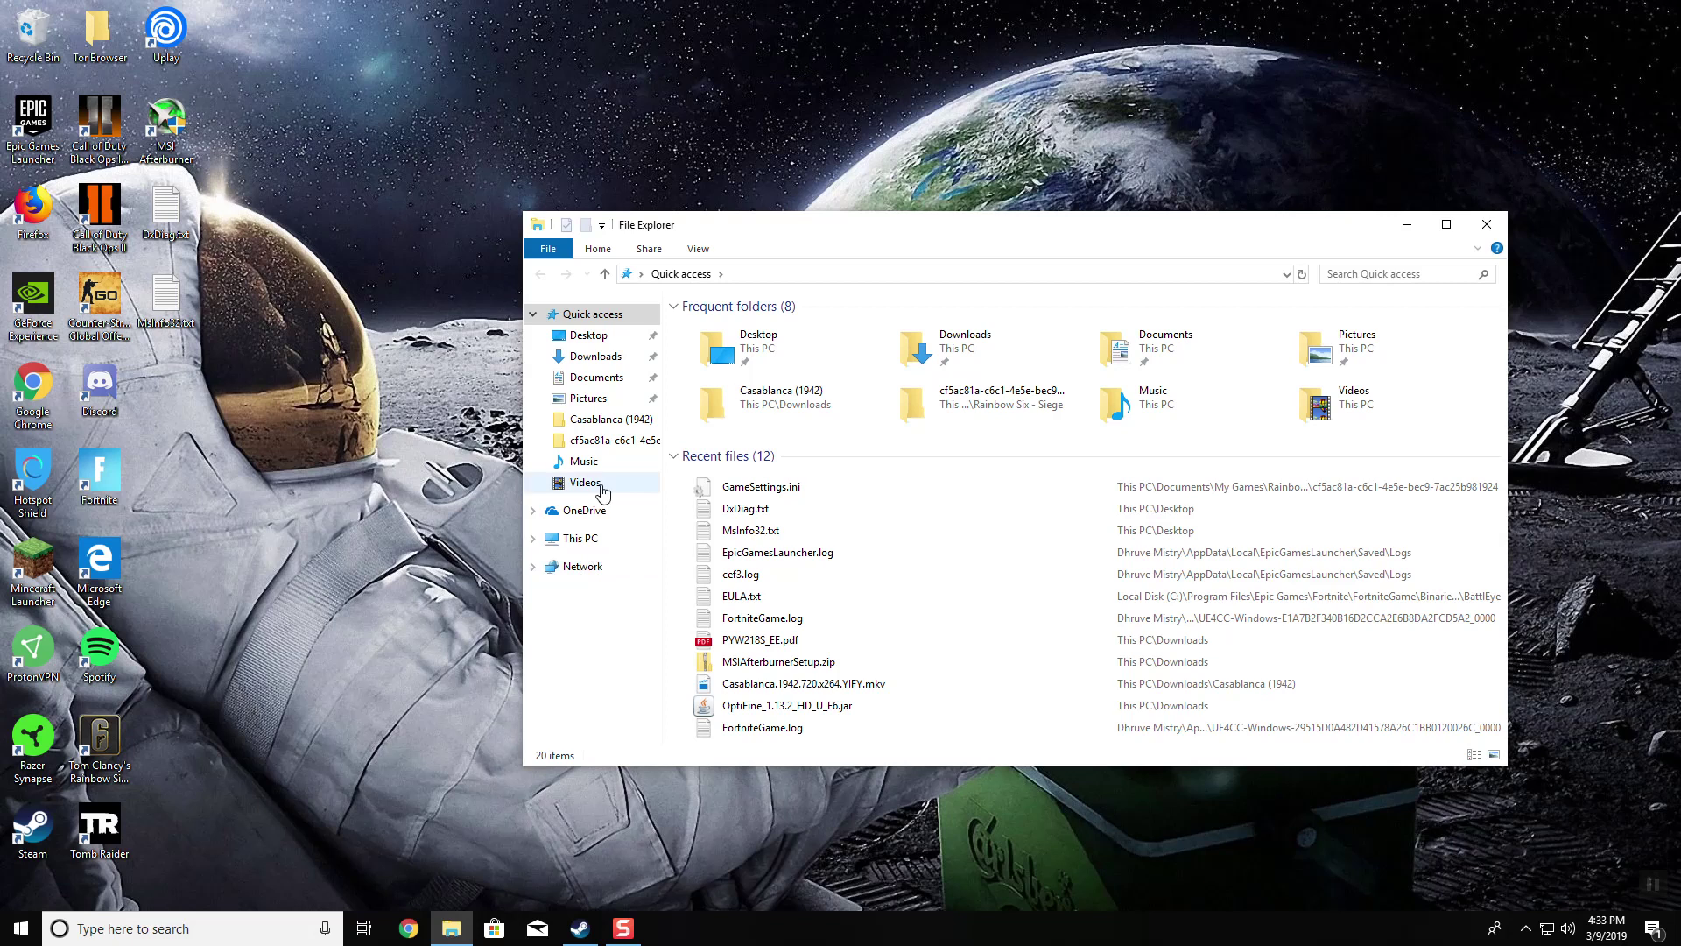
{"action": "left_click", "coordinate": [611, 379]}
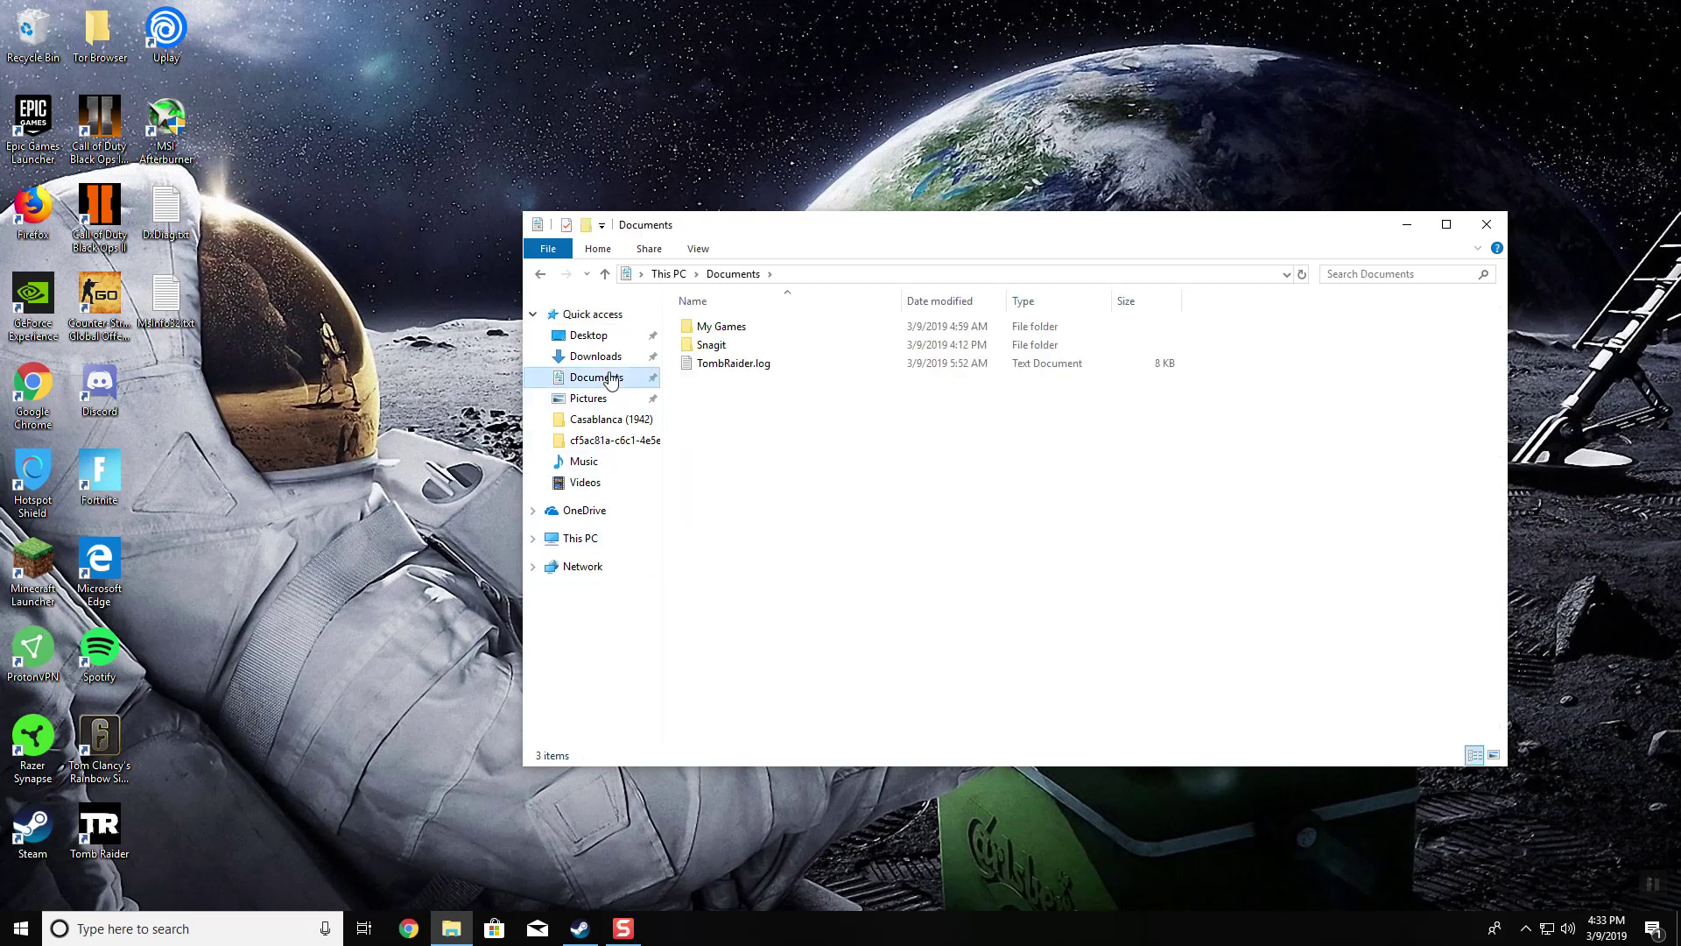
{"action": "double_click", "coordinate": [764, 329]}
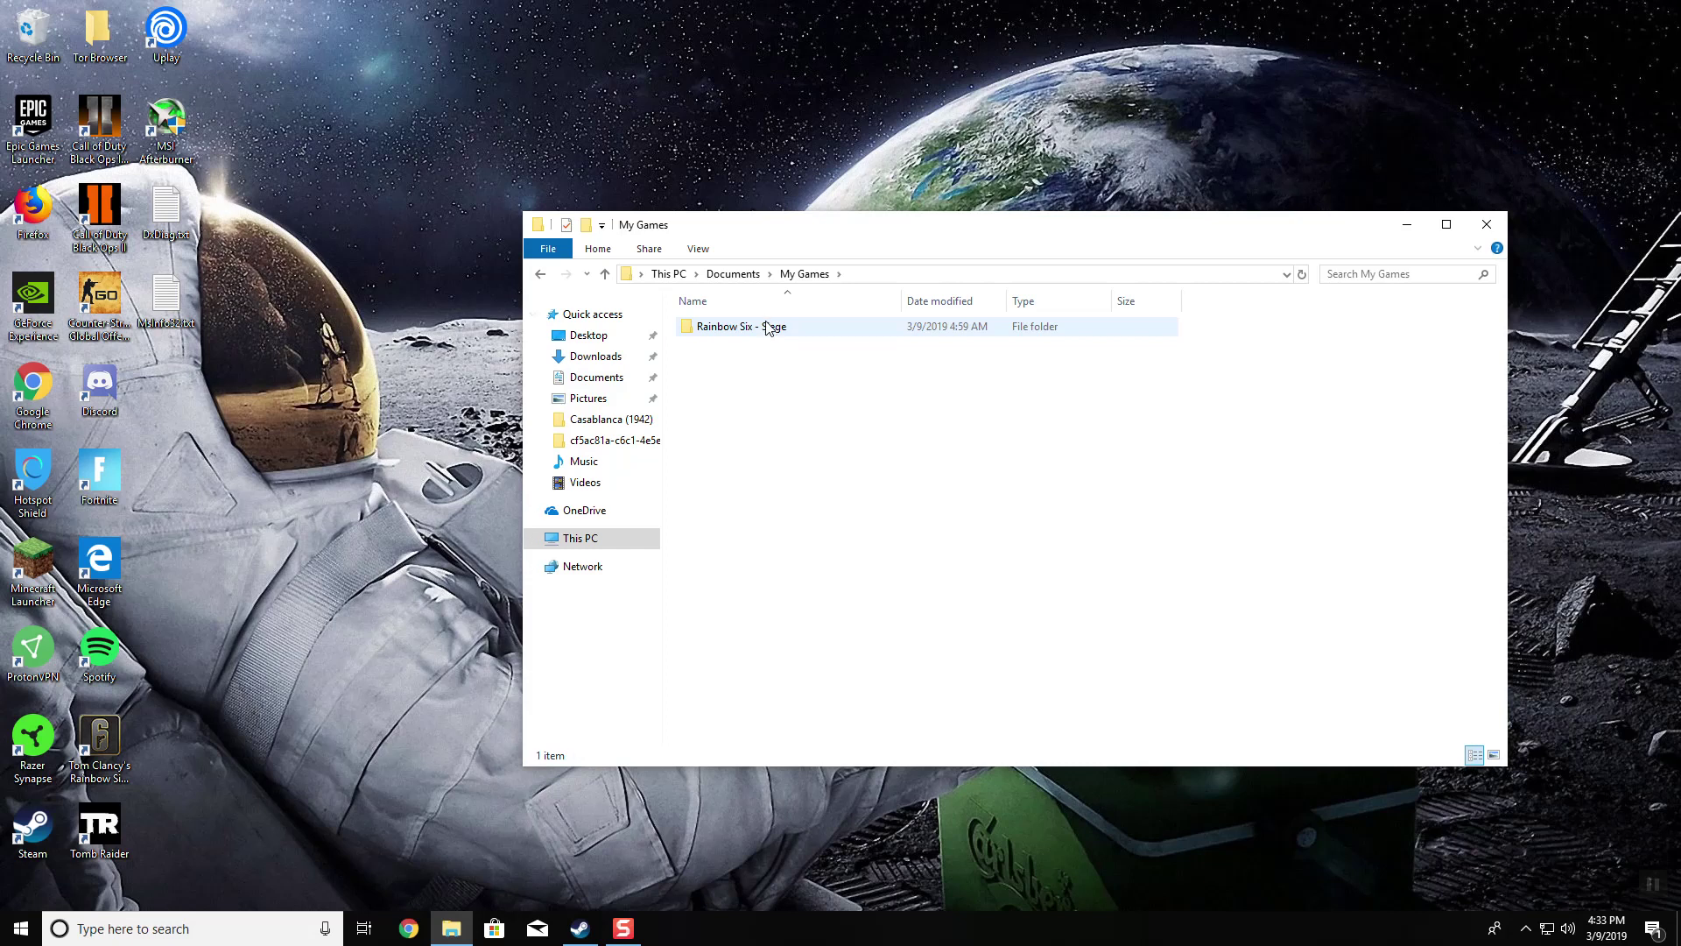
{"action": "double_click", "coordinate": [765, 330]}
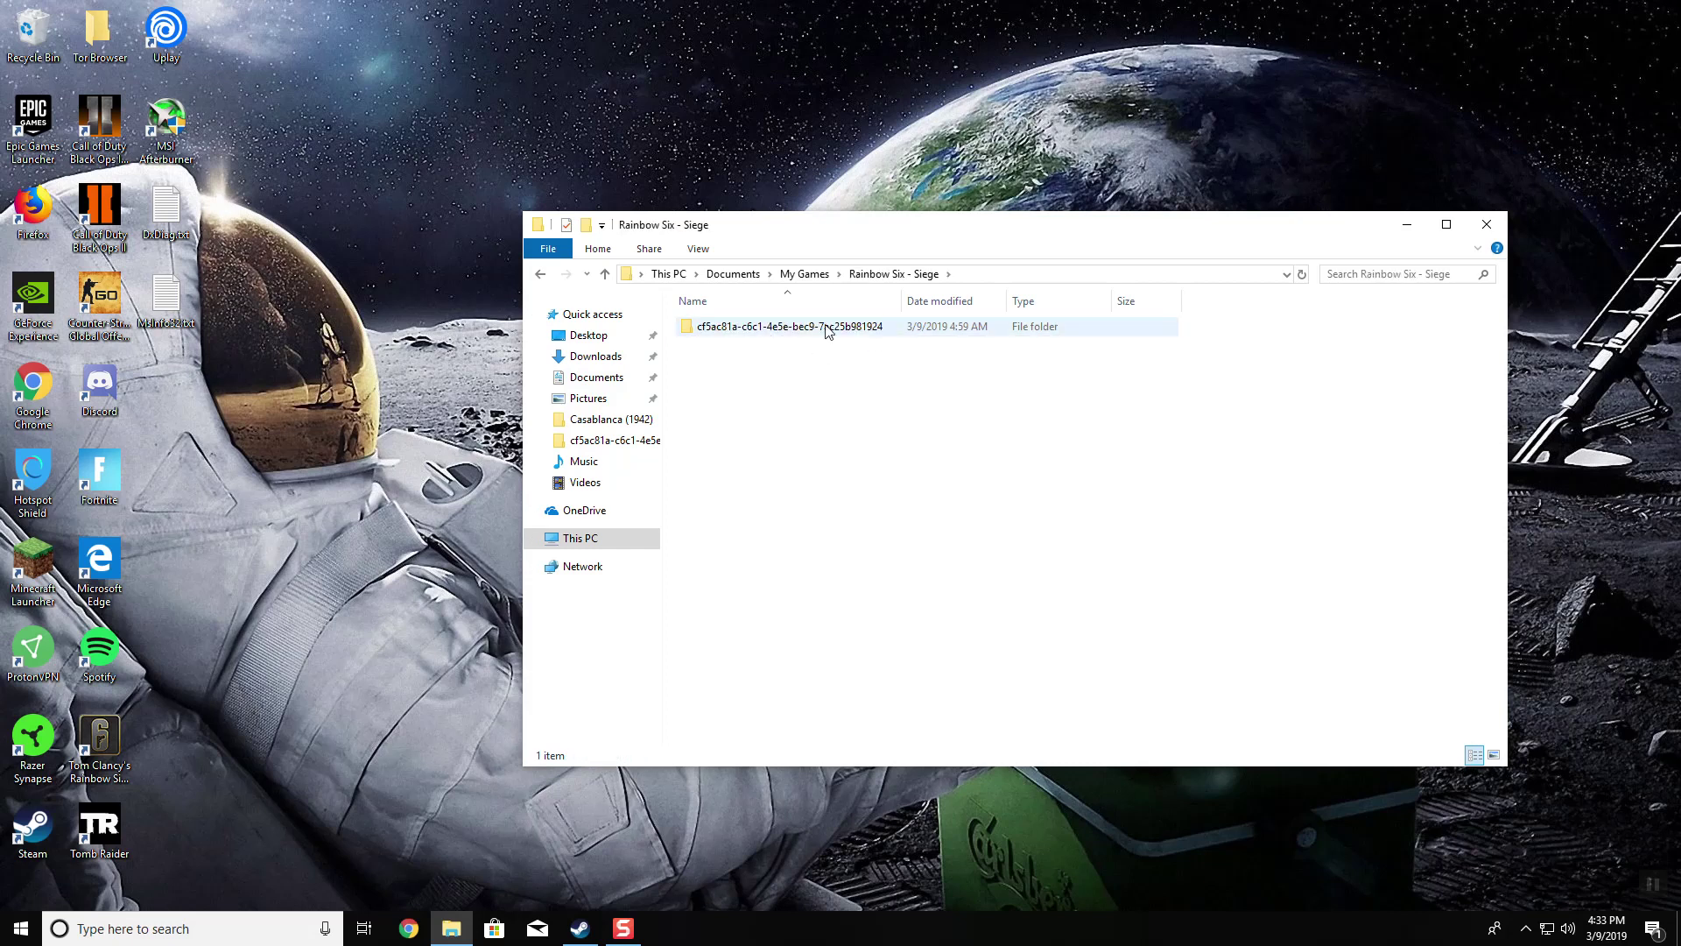
{"action": "double_click", "coordinate": [736, 334]}
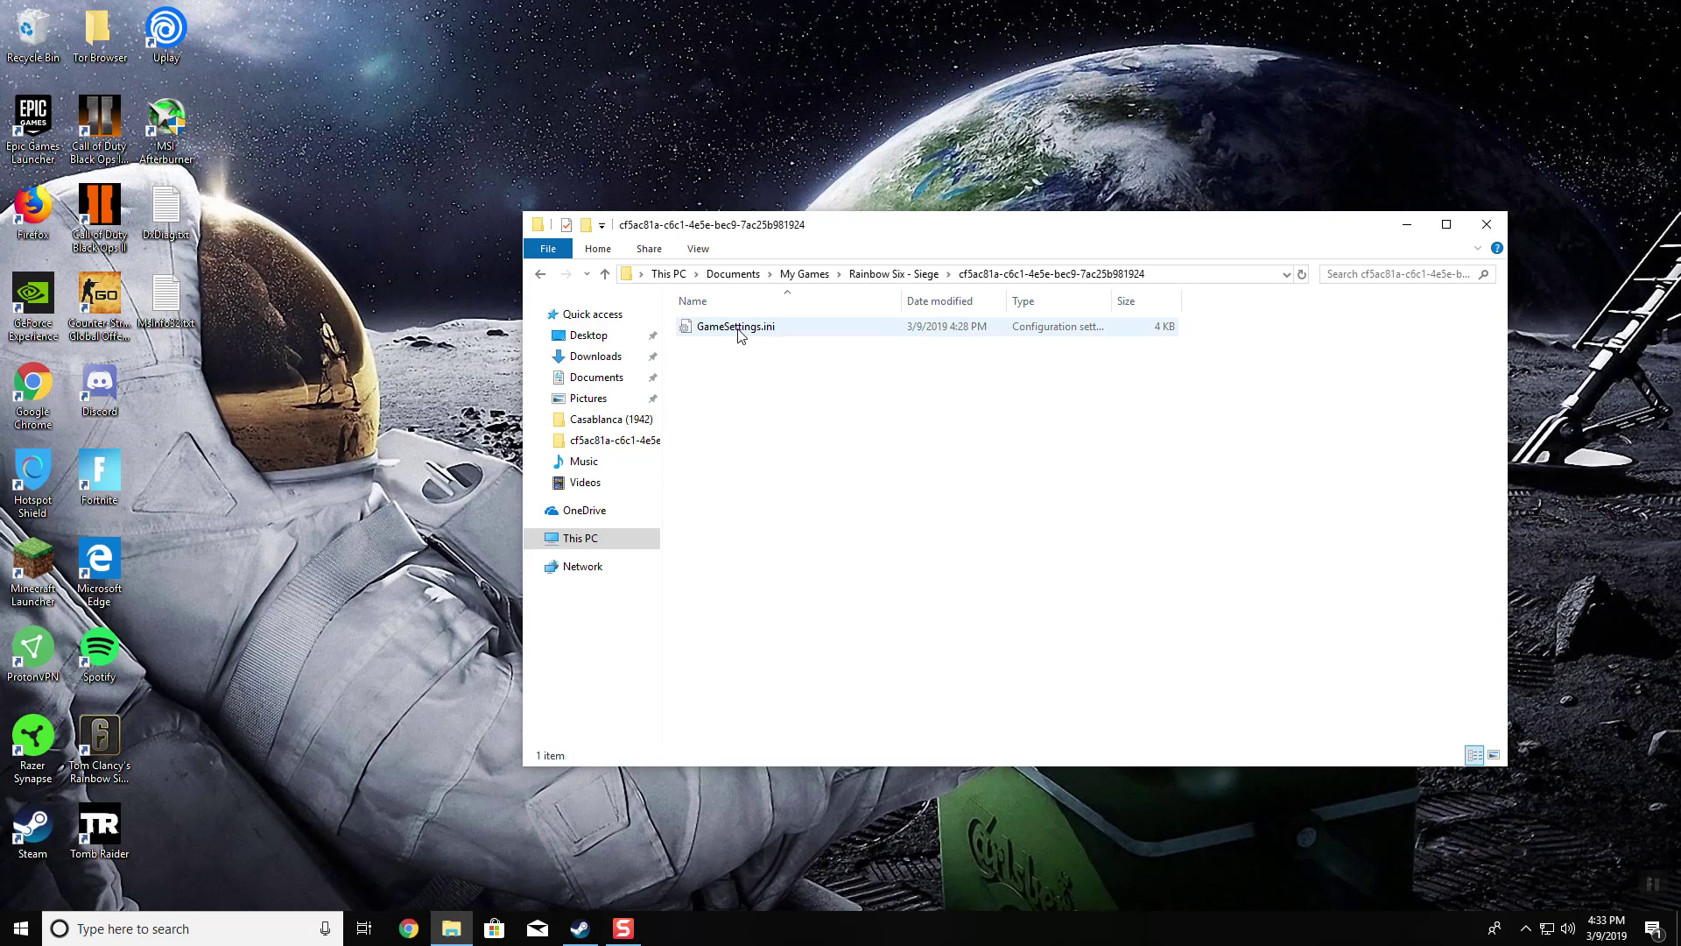
{"action": "double_click", "coordinate": [738, 329]}
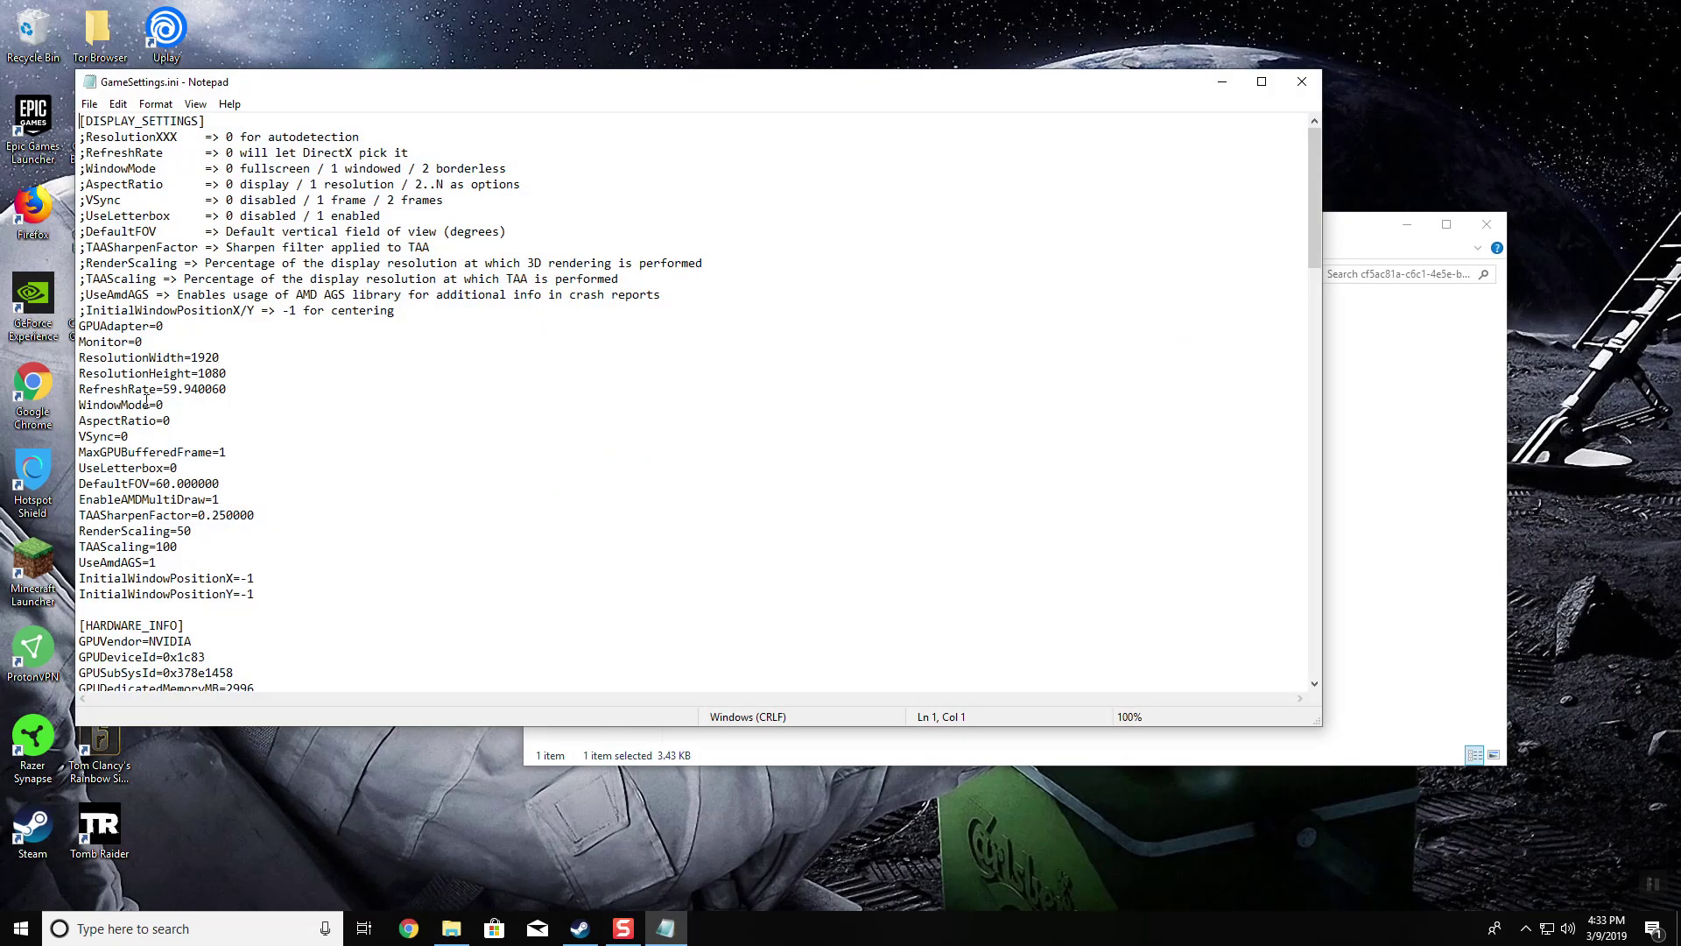
Scroll to the [DISPLAY] section and change FPSLimit to 60
{"action": "scroll", "coordinate": [147, 397], "scroll_direction": "down", "scroll_amount": 20}
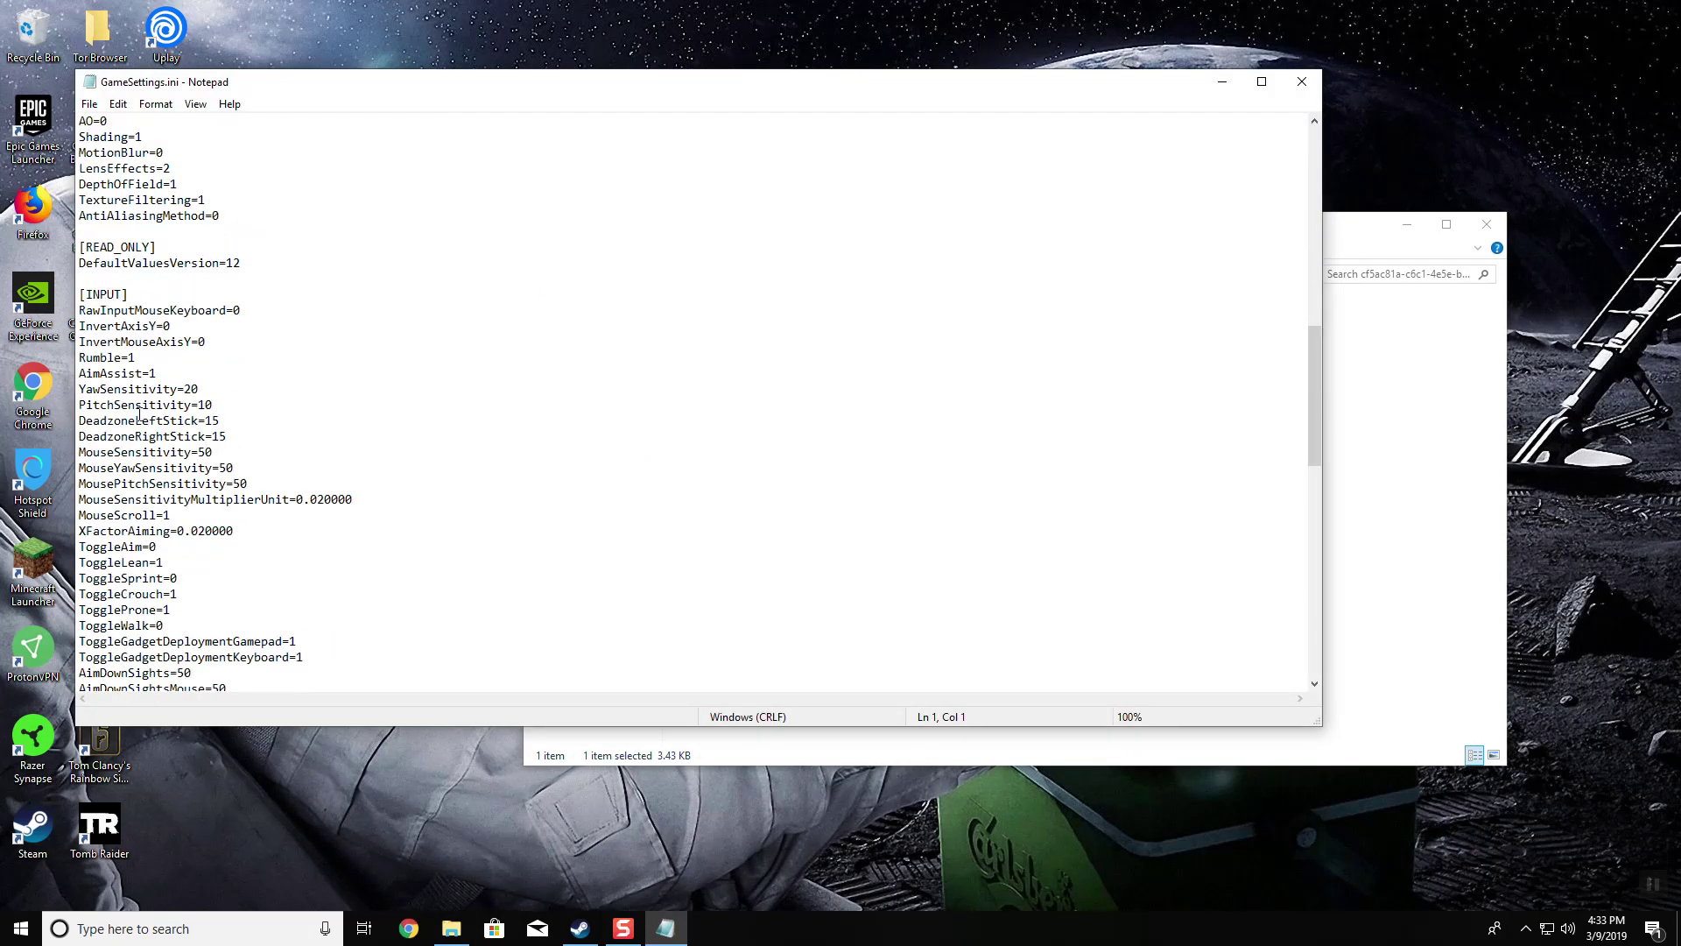
{"action": "scroll", "coordinate": [140, 414], "scroll_direction": "down", "scroll_amount": 4}
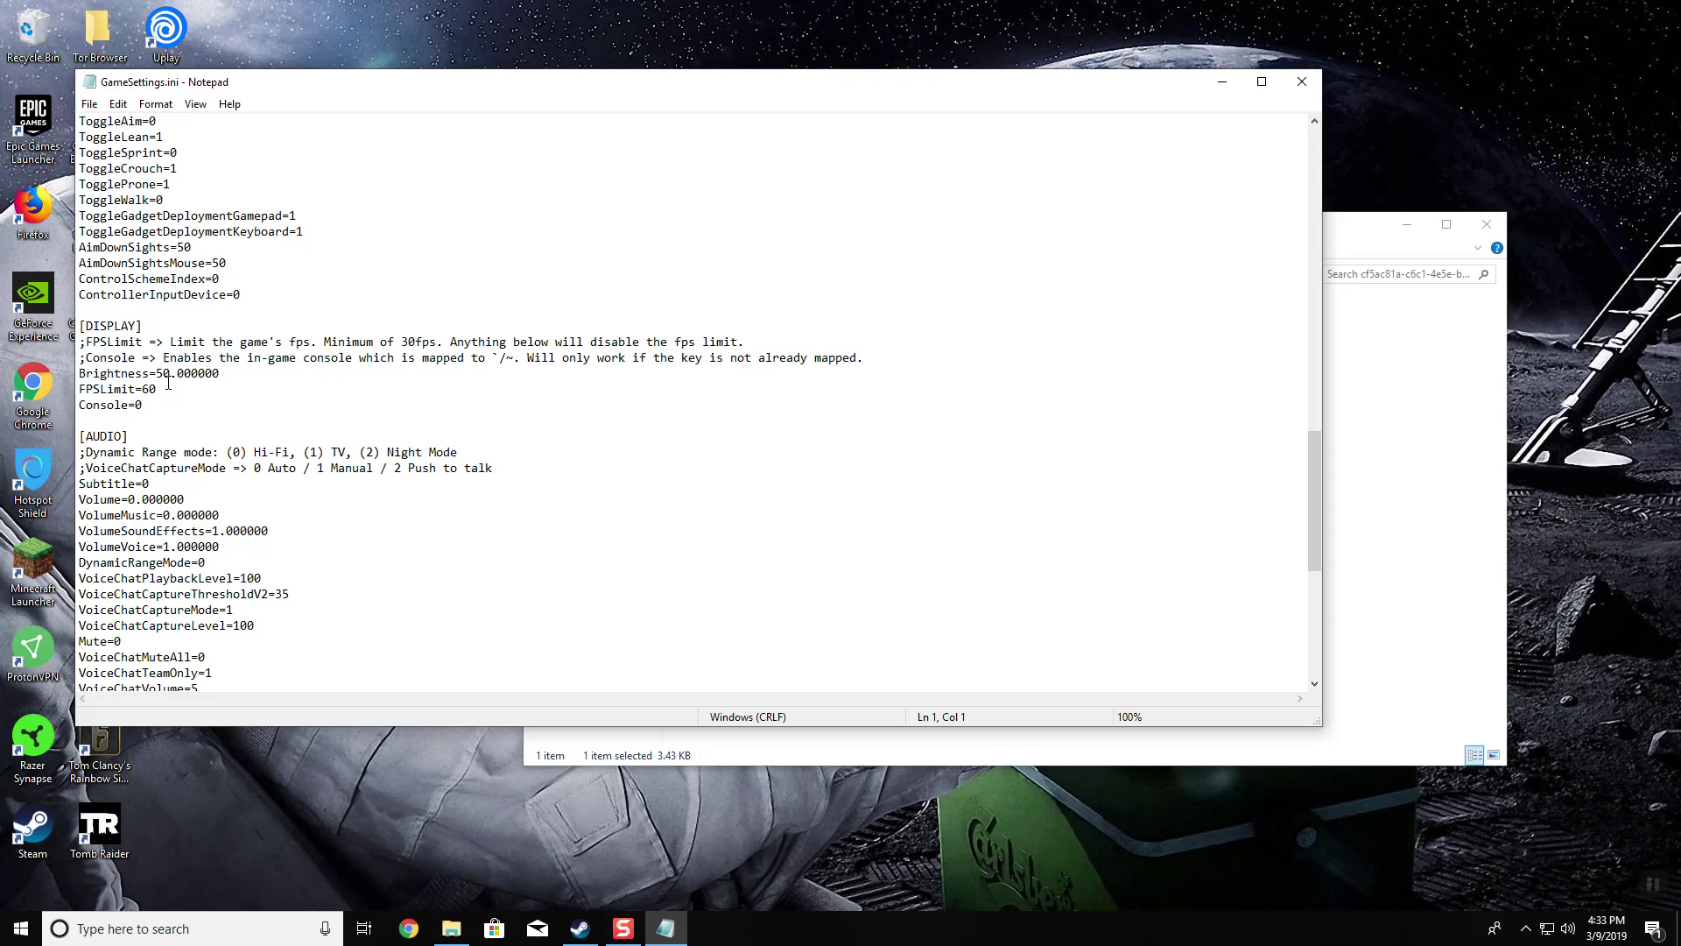
{"action": "left_click", "coordinate": [168, 386]}
{"action": "key", "text": "BackSpace"}
{"action": "key", "text": "BackSpace"}
{"action": "type", "text": "0"}
{"action": "key", "text": "BackSpace"}
{"action": "type", "text": "60"}
{"action": "key", "text": "BackSpace"}
{"action": "key", "text": "BackSpace"}
{"action": "type", "text": "50"}
{"action": "key", "text": "BackSpace"}
{"action": "key", "text": "BackSpace"}
{"action": "type", "text": "45"}
{"action": "key", "text": "BackSpace"}
{"action": "key", "text": "BackSpace"}
{"action": "type", "text": "60"}
Save GameSettings.ini and close Notepad
{"action": "left_click", "coordinate": [88, 104]}
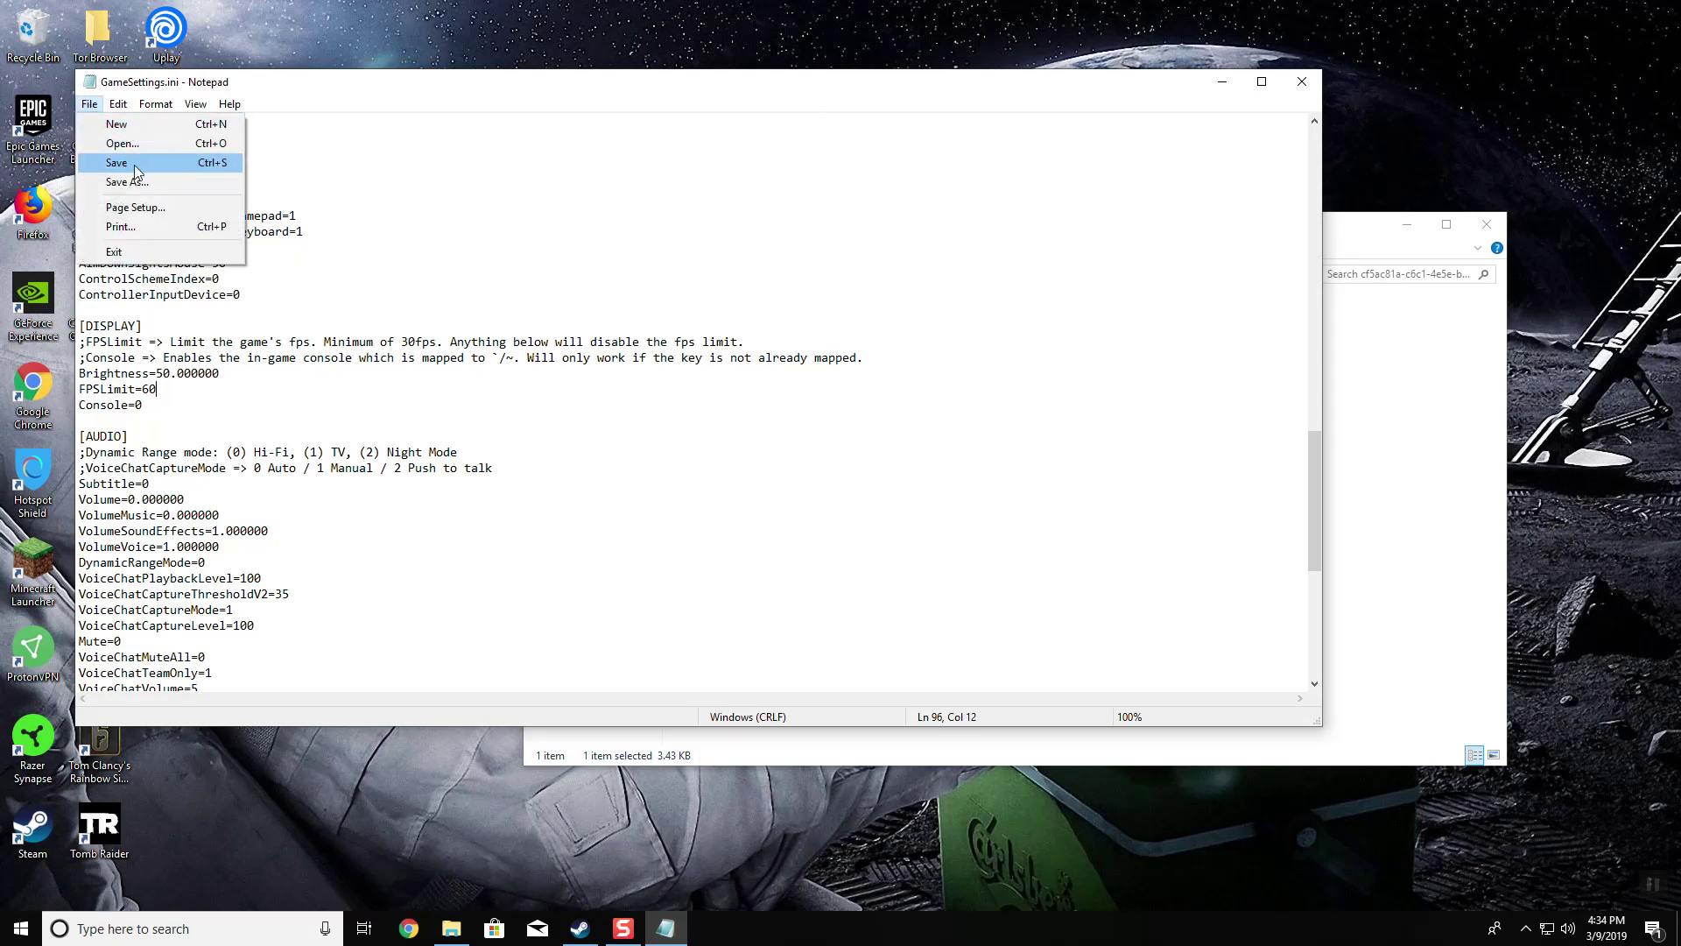
{"action": "left_click", "coordinate": [123, 164]}
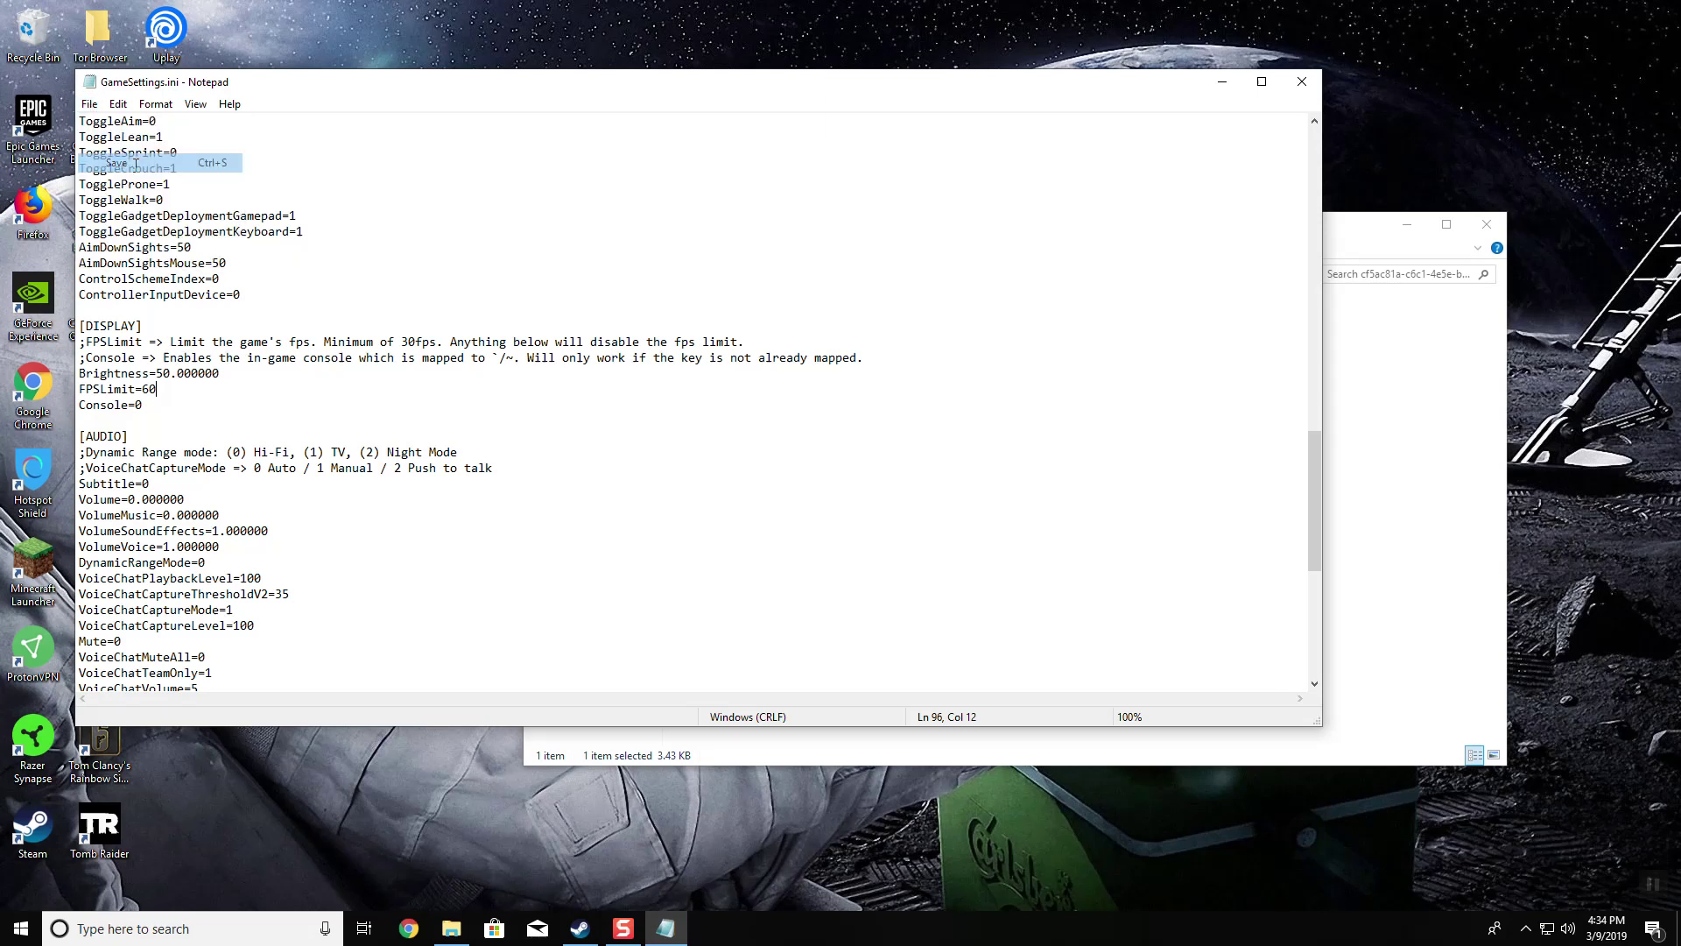
{"action": "left_click", "coordinate": [1302, 81]}
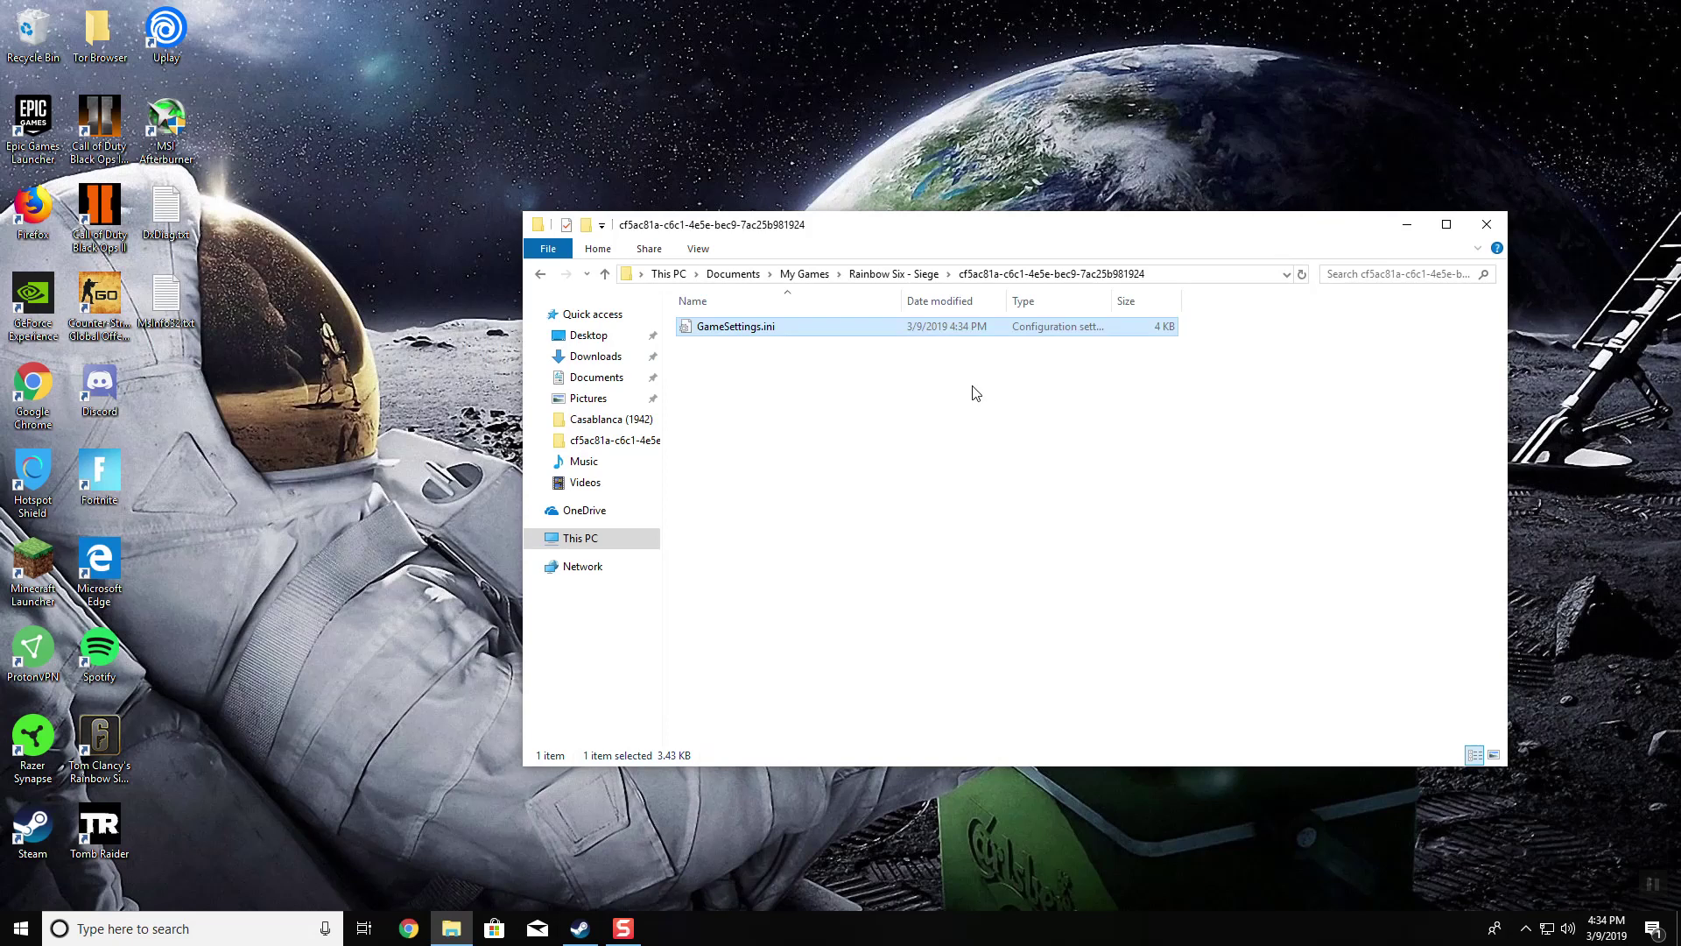
Close Explorer, then open Rainbow Six Siege's Steam Properties on the Local Files tab
{"action": "left_click", "coordinate": [591, 540]}
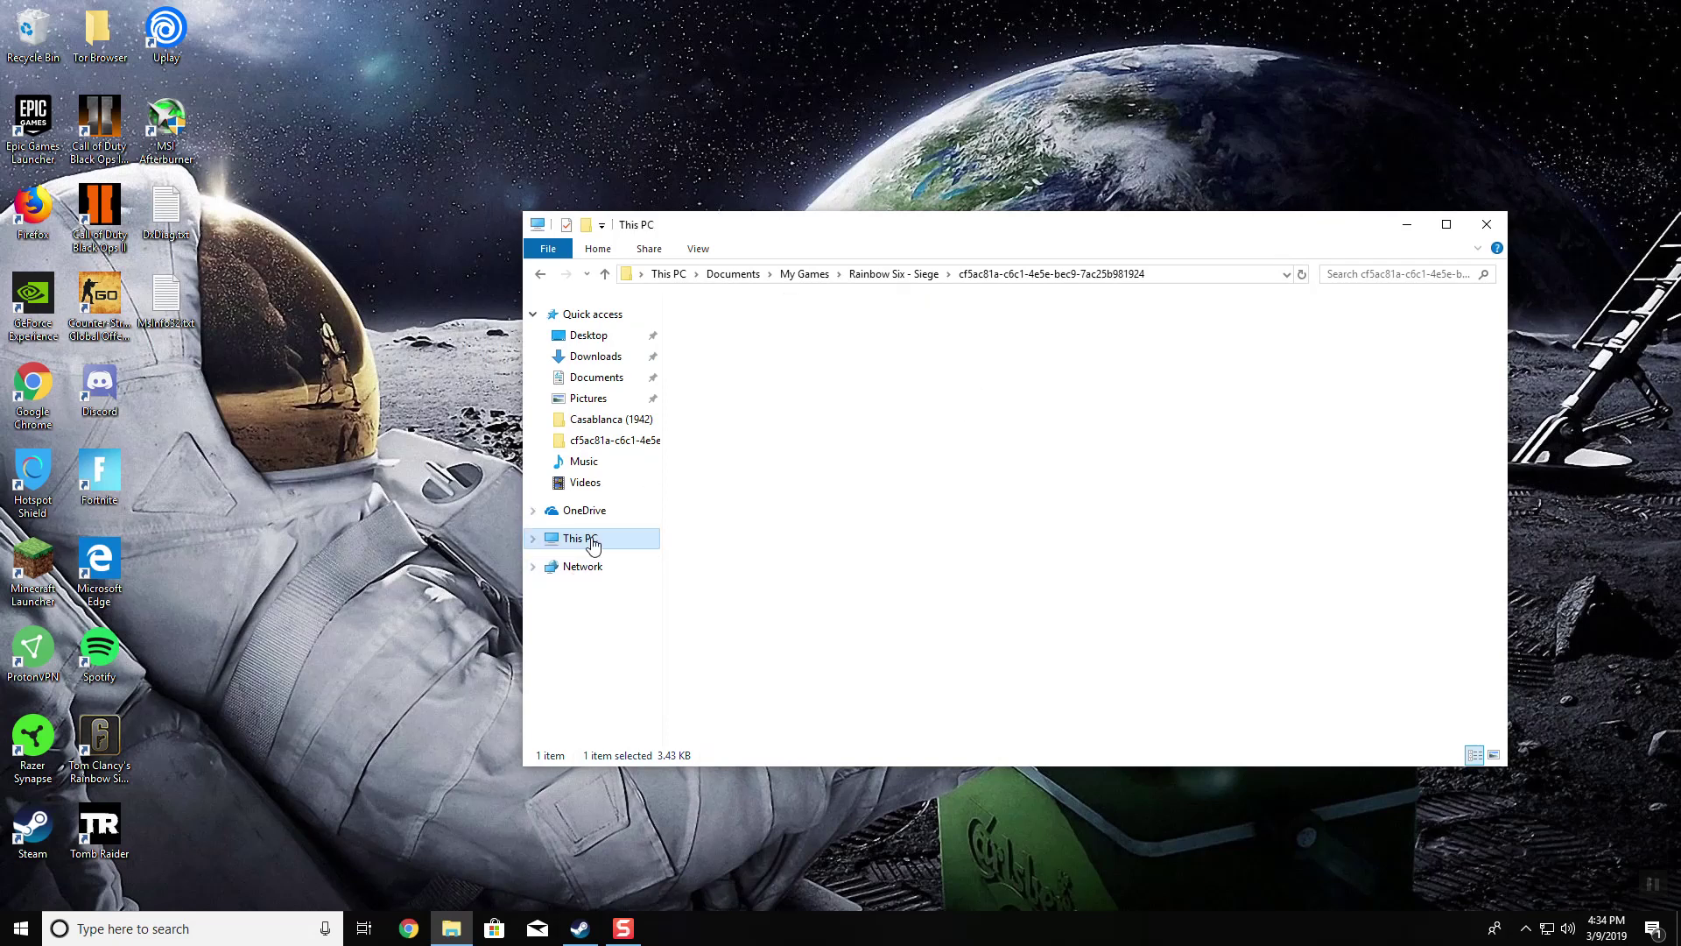
{"action": "left_click", "coordinate": [1483, 224]}
{"action": "left_click", "coordinate": [580, 932]}
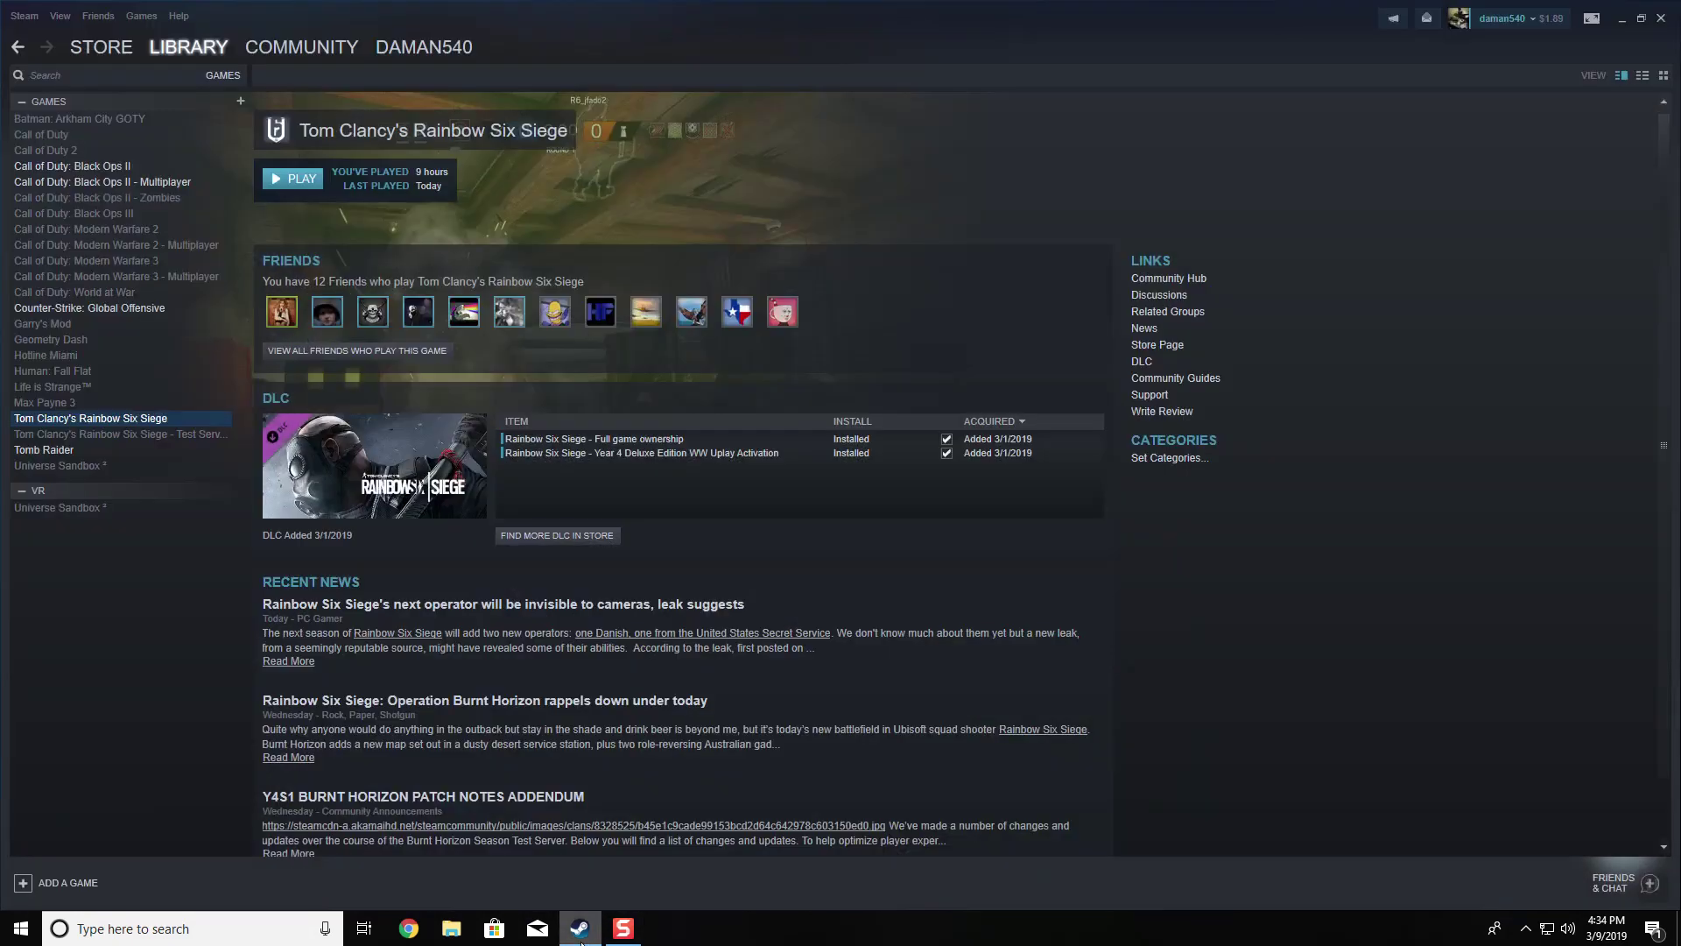
{"action": "right_click", "coordinate": [165, 417]}
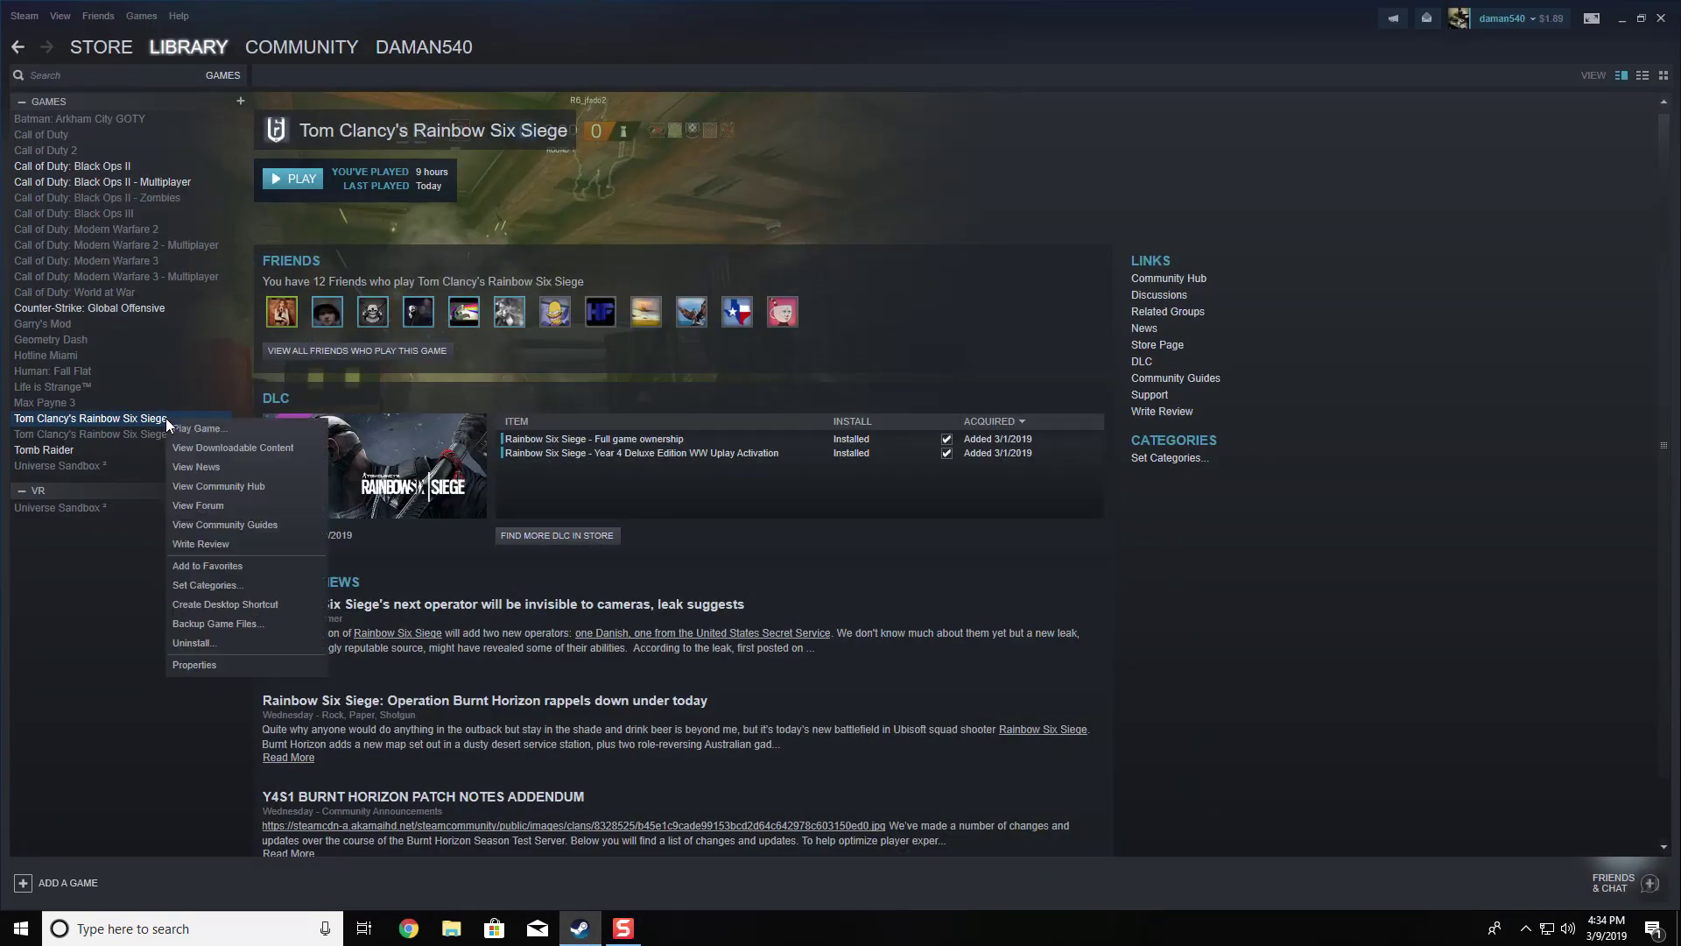
{"action": "left_click", "coordinate": [248, 660]}
{"action": "left_click", "coordinate": [785, 230]}
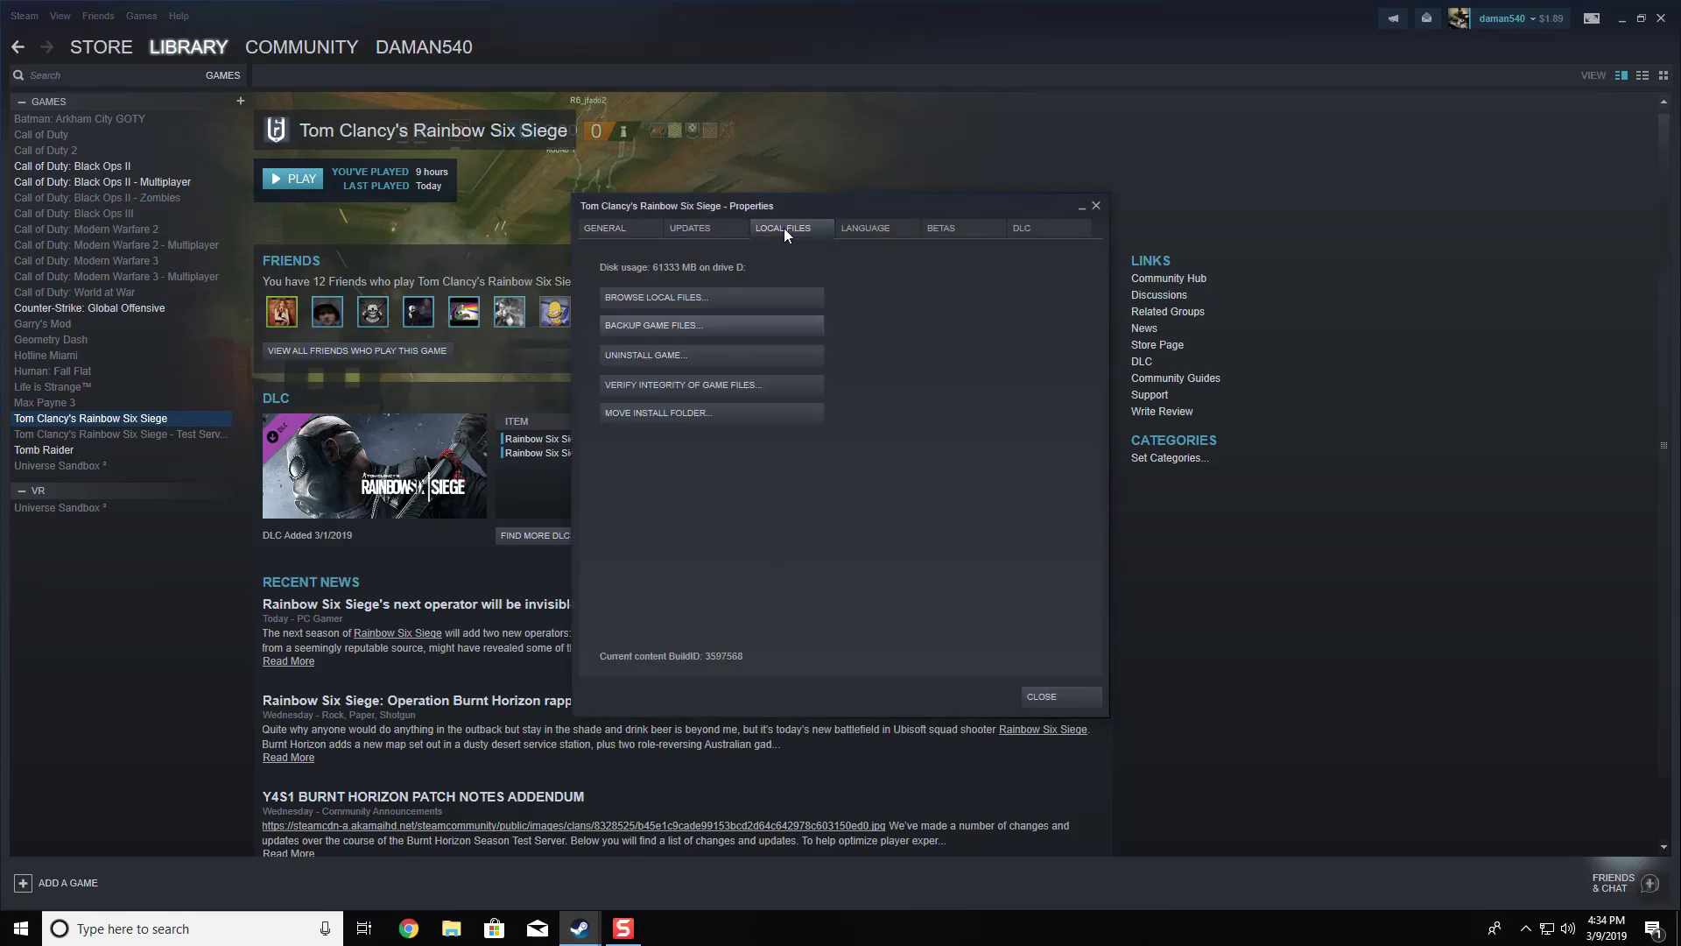
Open the game's install folder via Browse Local Files and scroll down to RainbowSix.exe
{"action": "left_click", "coordinate": [701, 296]}
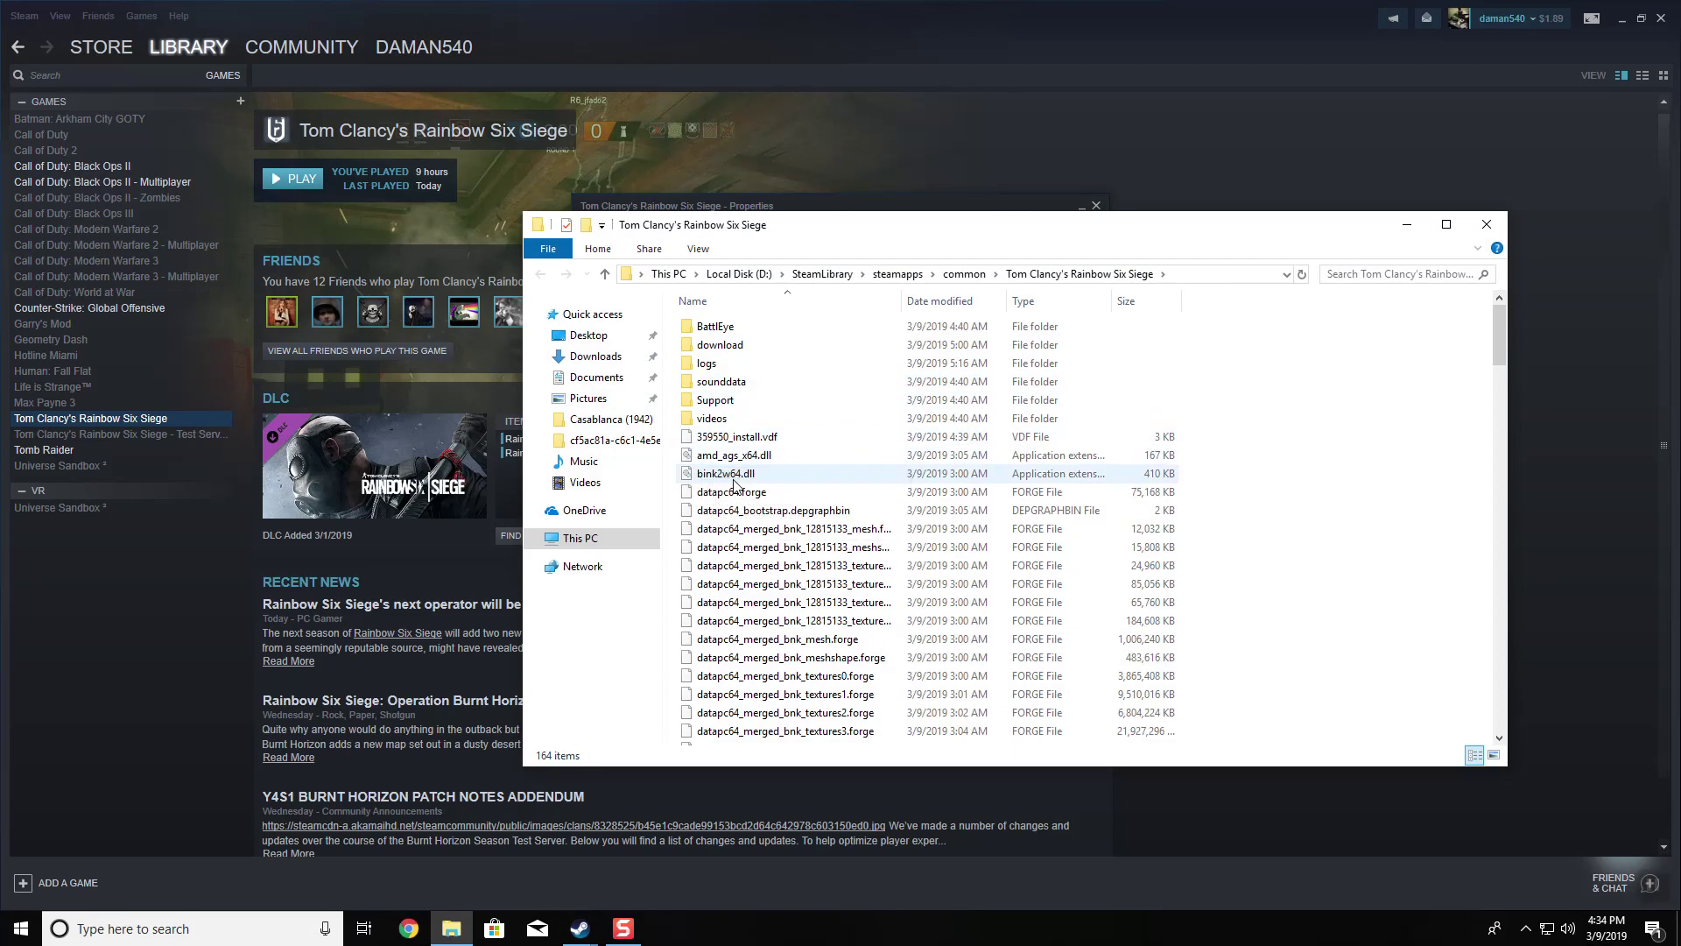
{"action": "scroll", "coordinate": [736, 477], "scroll_direction": "down", "scroll_amount": 2}
{"action": "scroll", "coordinate": [755, 359], "scroll_direction": "down", "scroll_amount": 20}
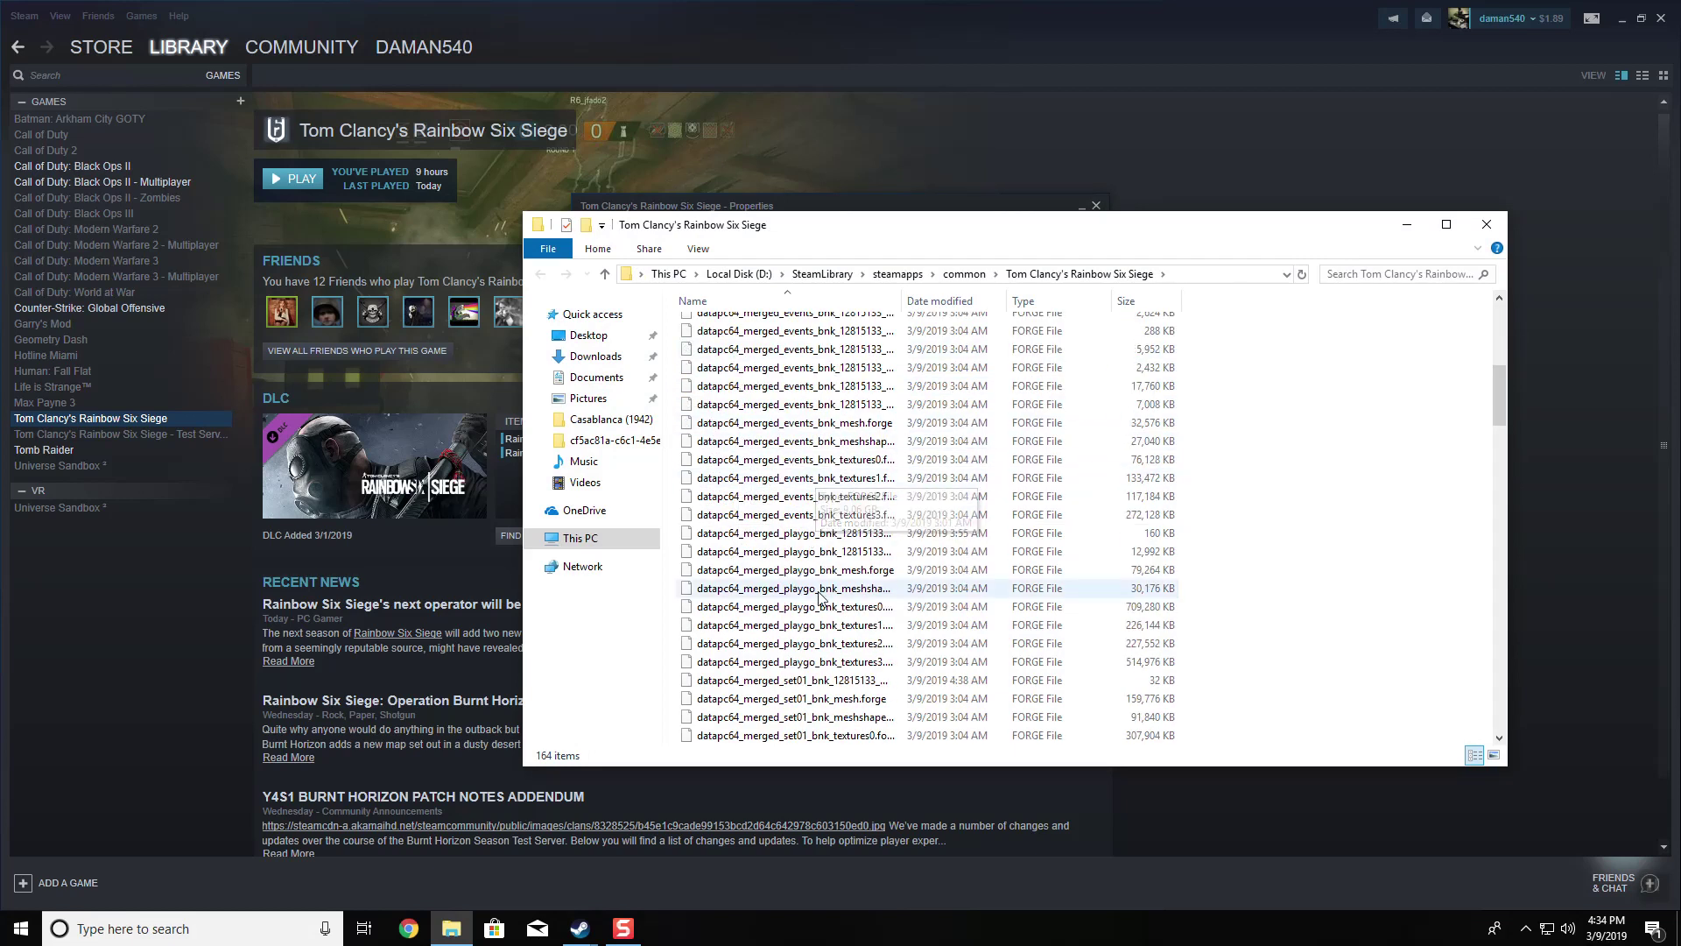
{"action": "scroll", "coordinate": [797, 611], "scroll_direction": "down", "scroll_amount": 10}
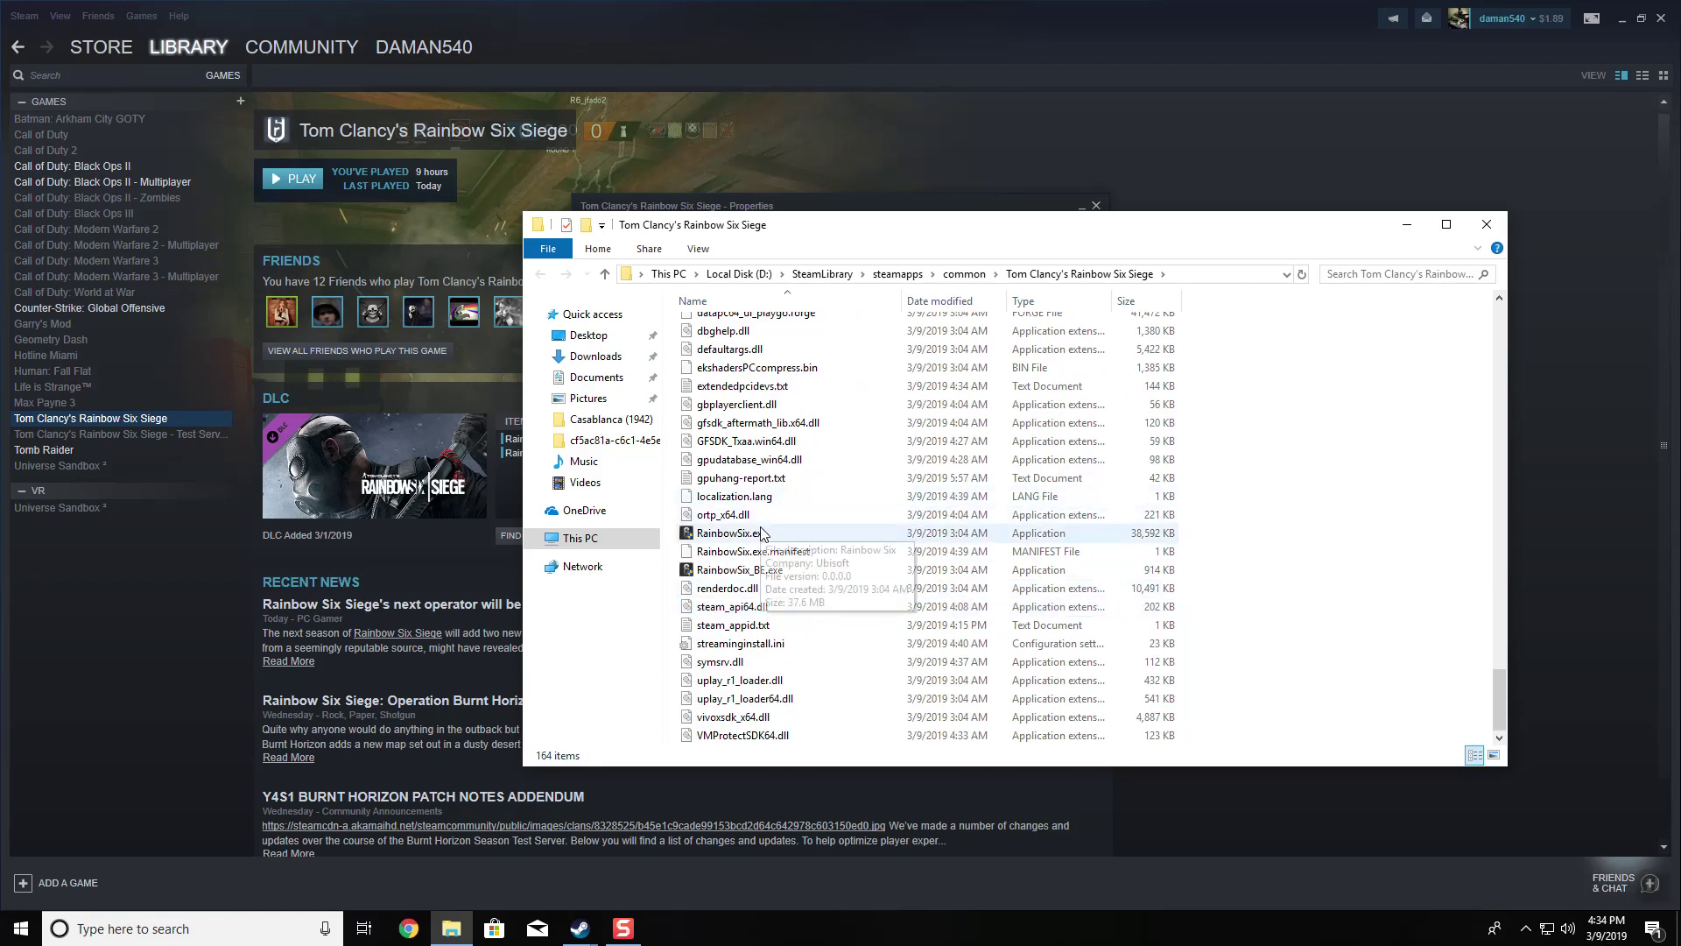
Set RainbowSix.exe to Vista SP2 compatibility, fullscreen optimizations off, and run as administrator
{"action": "right_click", "coordinate": [761, 536]}
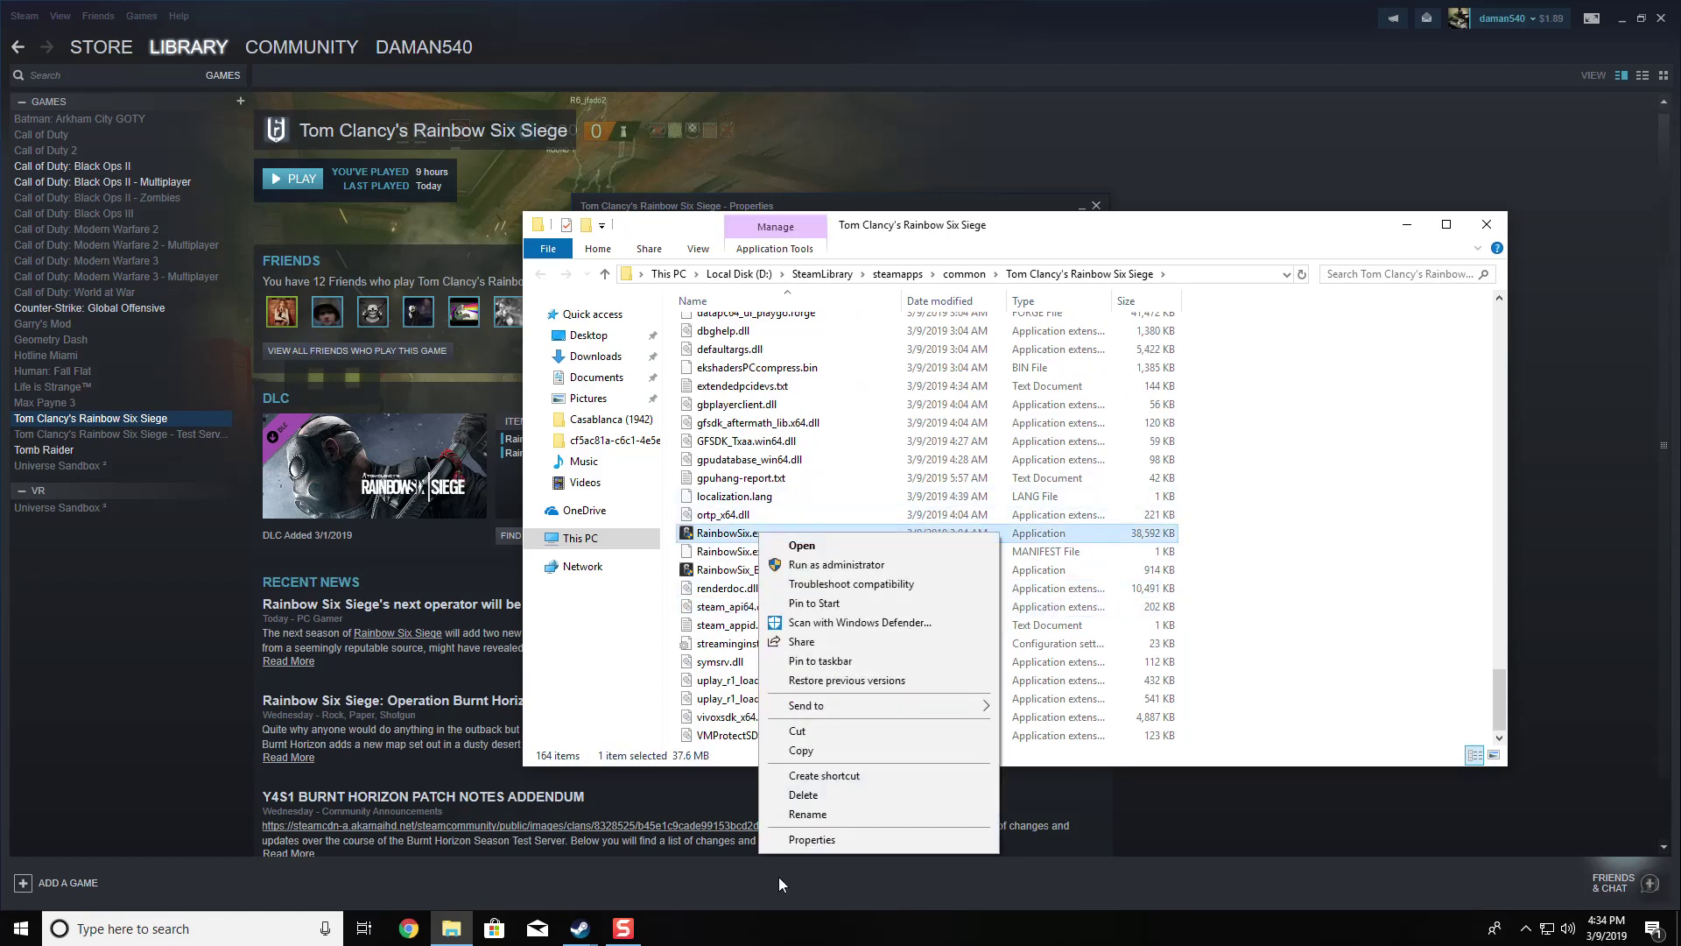
{"action": "left_click", "coordinate": [783, 841]}
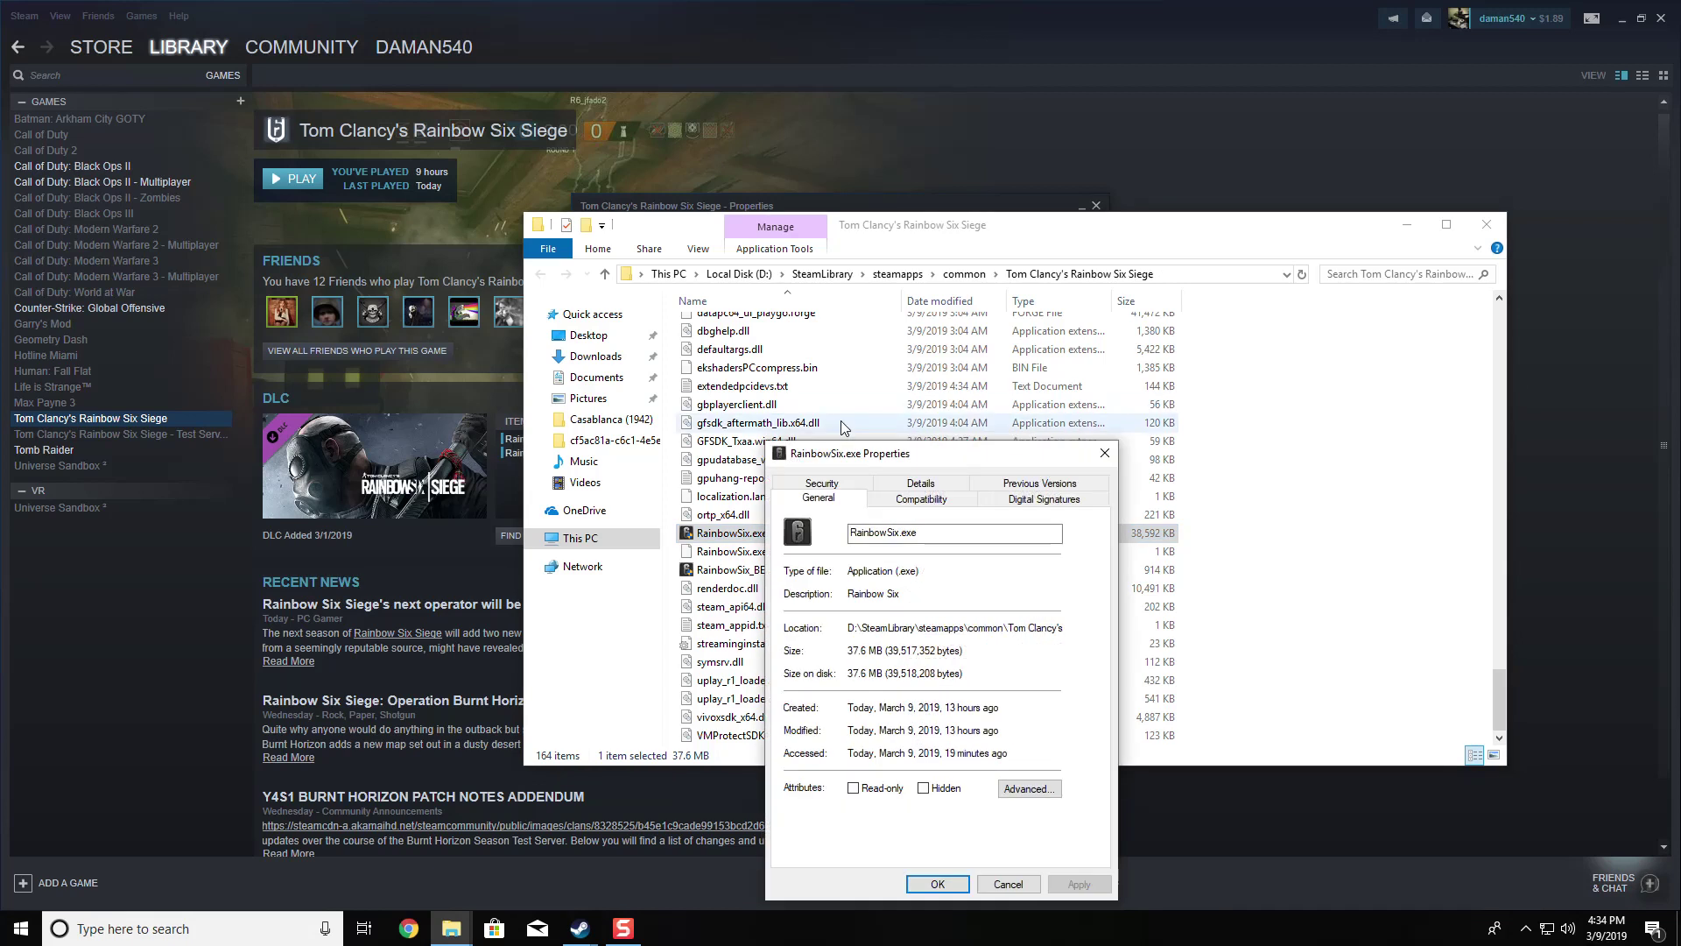
{"action": "left_click", "coordinate": [907, 499]}
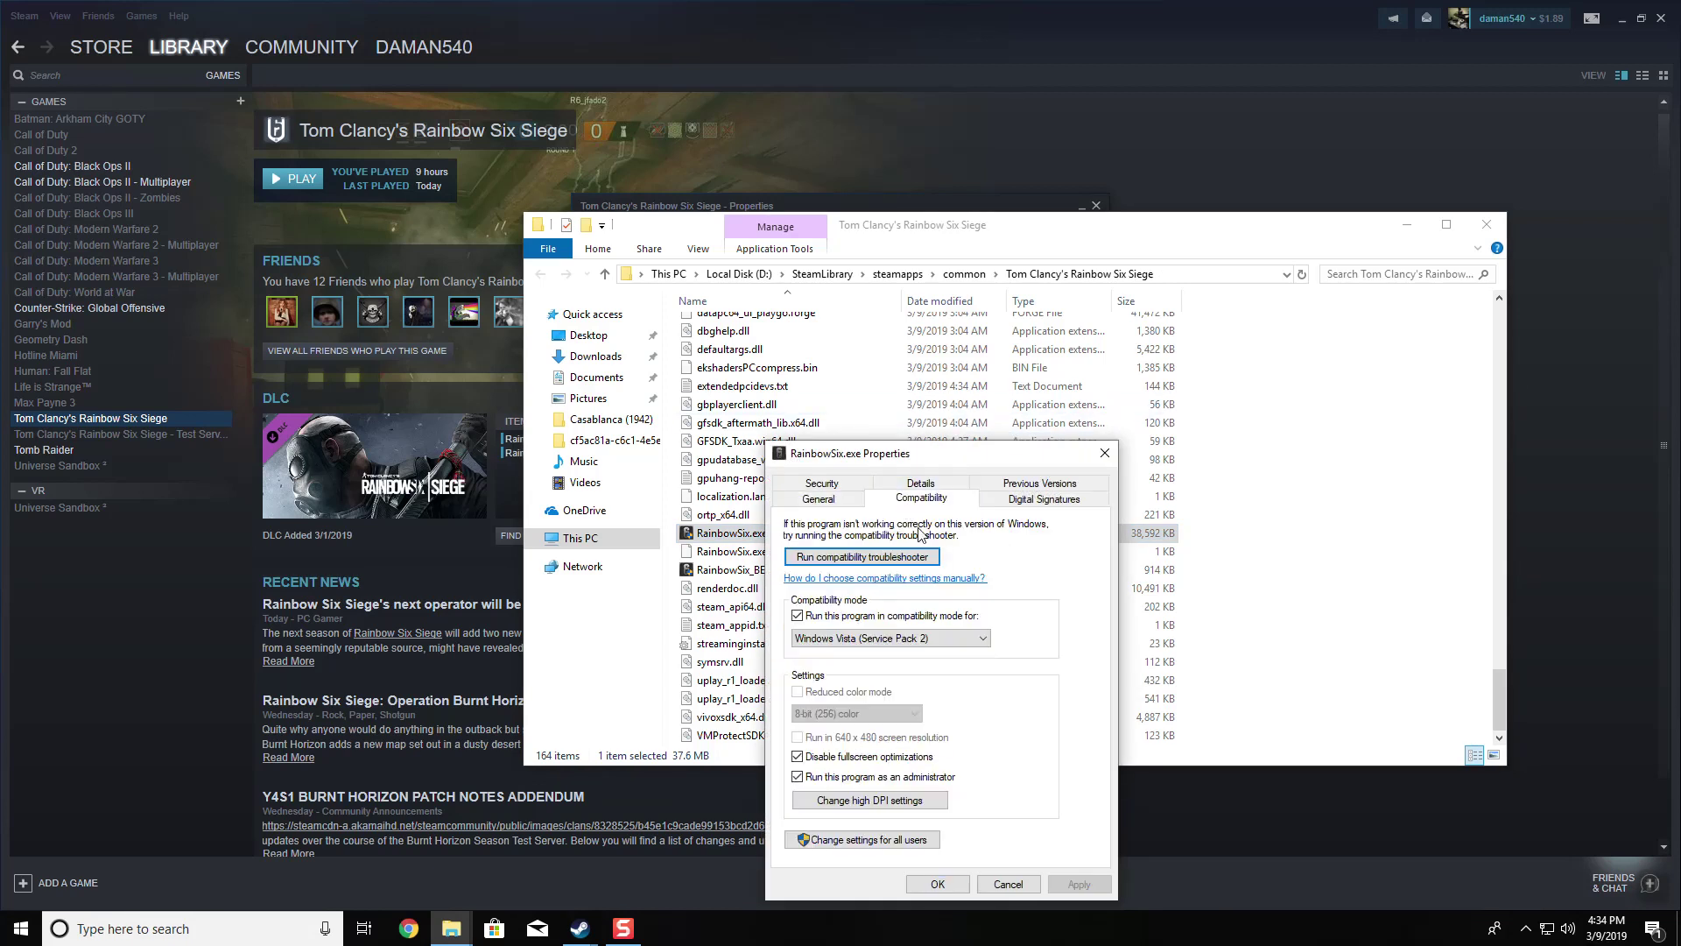
{"action": "left_click", "coordinate": [863, 615]}
{"action": "left_click", "coordinate": [947, 888]}
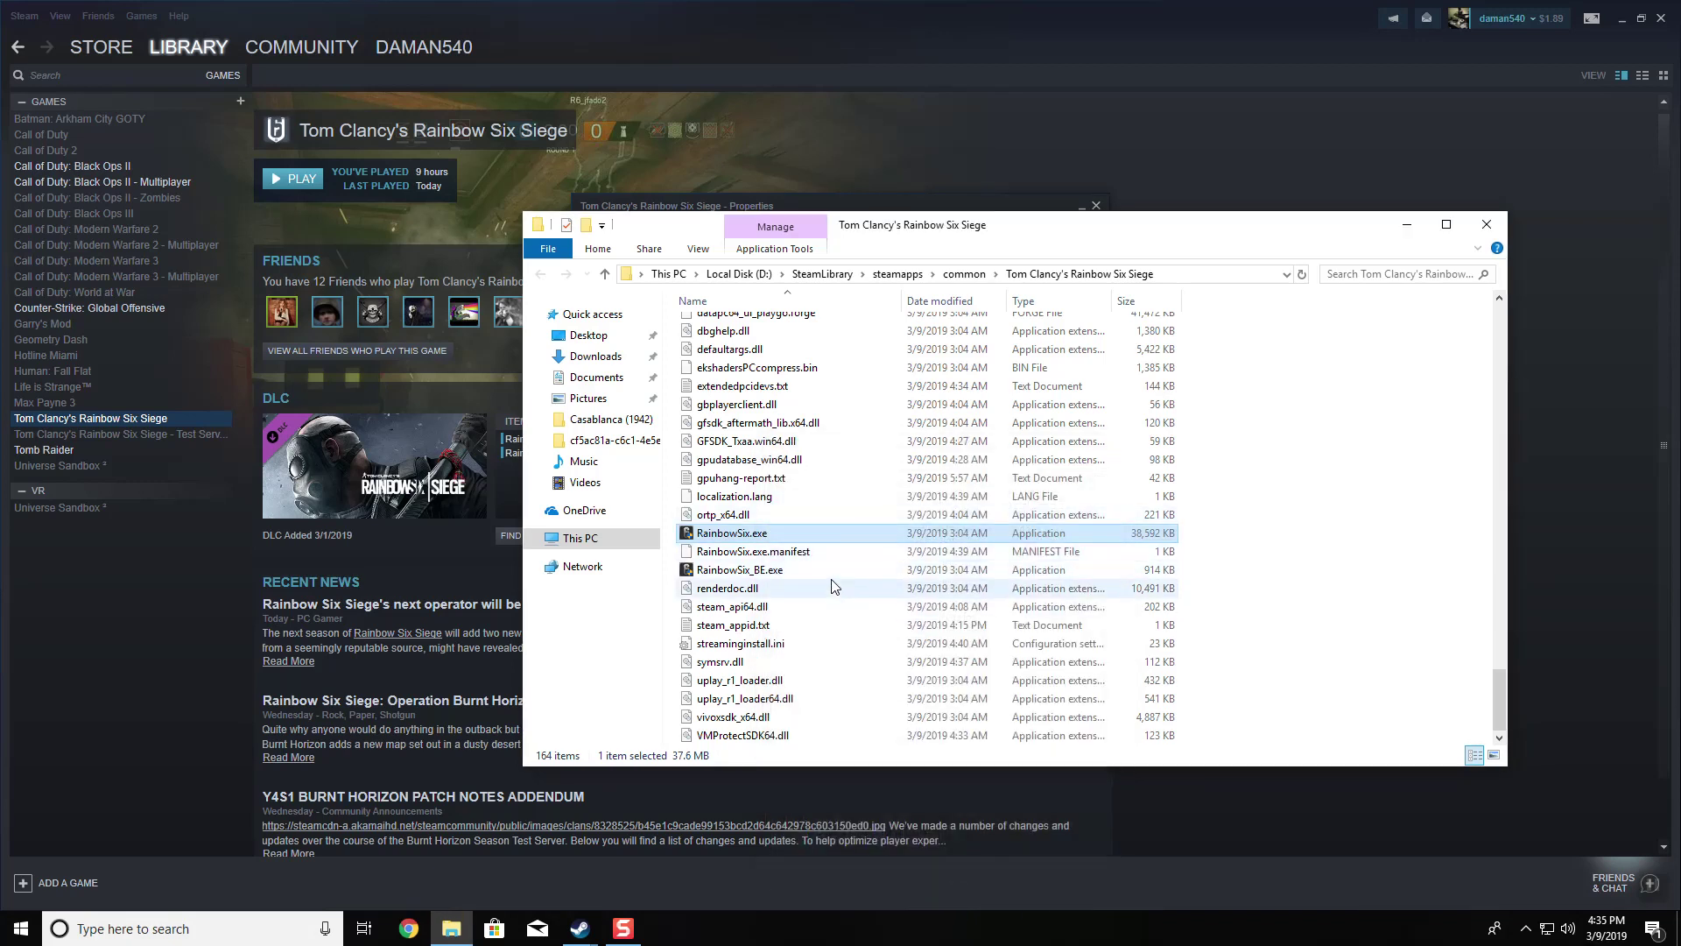
{"action": "left_click", "coordinate": [854, 570]}
Tick Run this program as an administrator in RainbowSix_BE.exe's Compatibility properties and confirm
{"action": "right_click", "coordinate": [856, 570]}
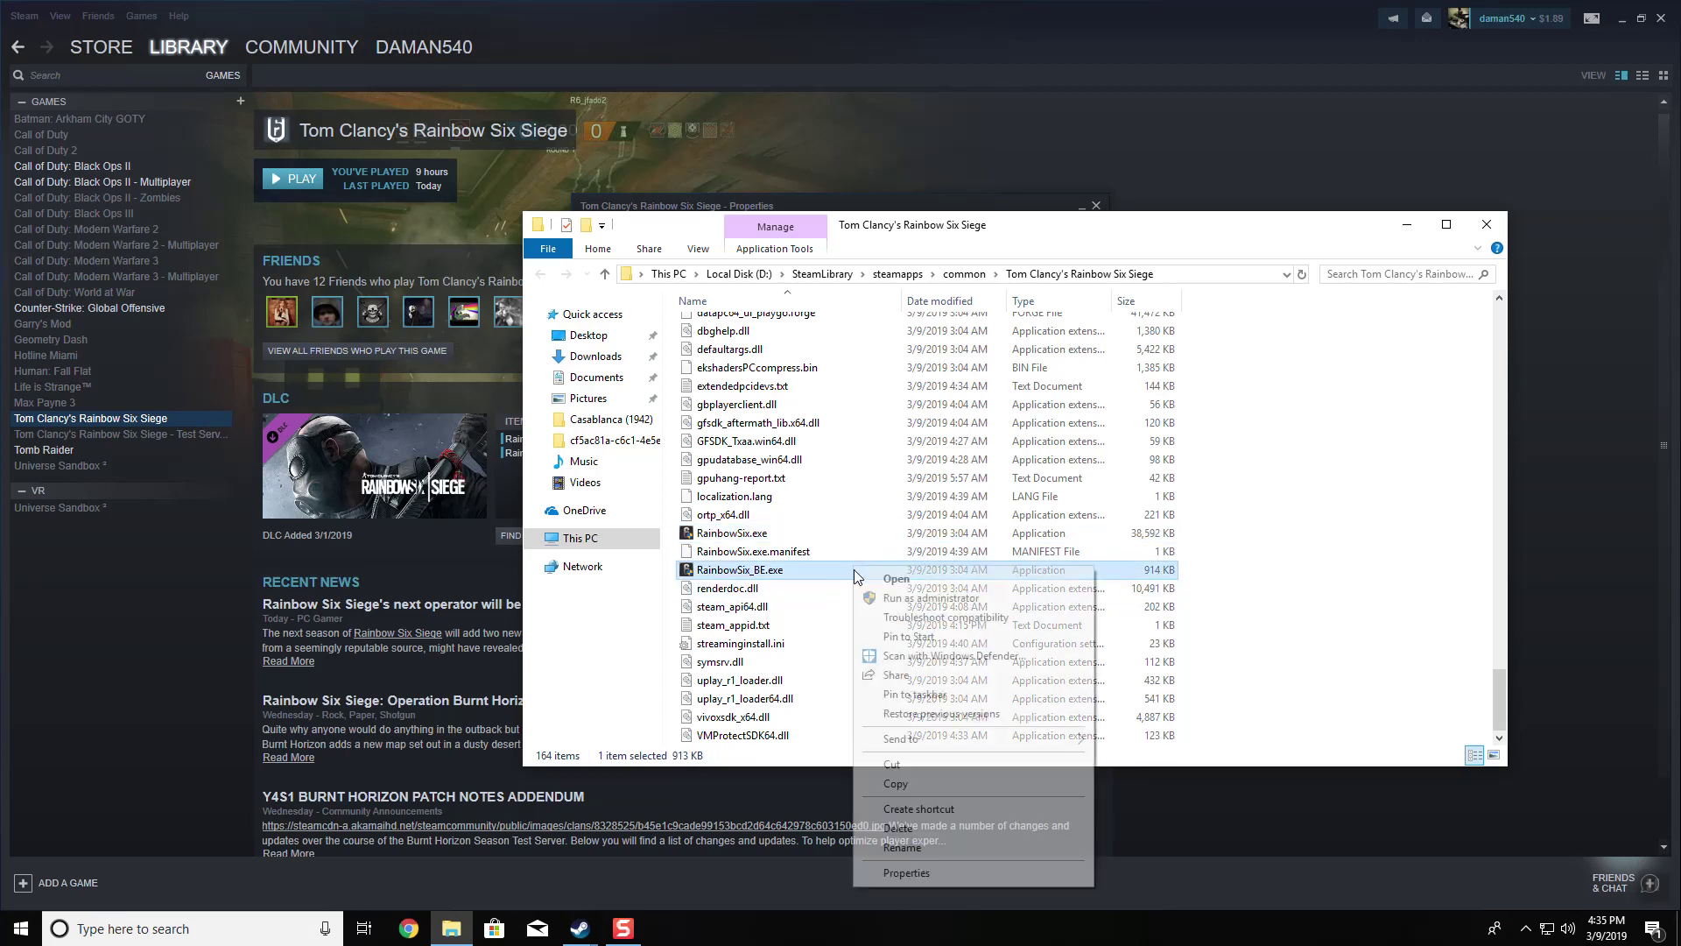
{"action": "left_click", "coordinate": [905, 873]}
{"action": "left_click", "coordinate": [1018, 499]}
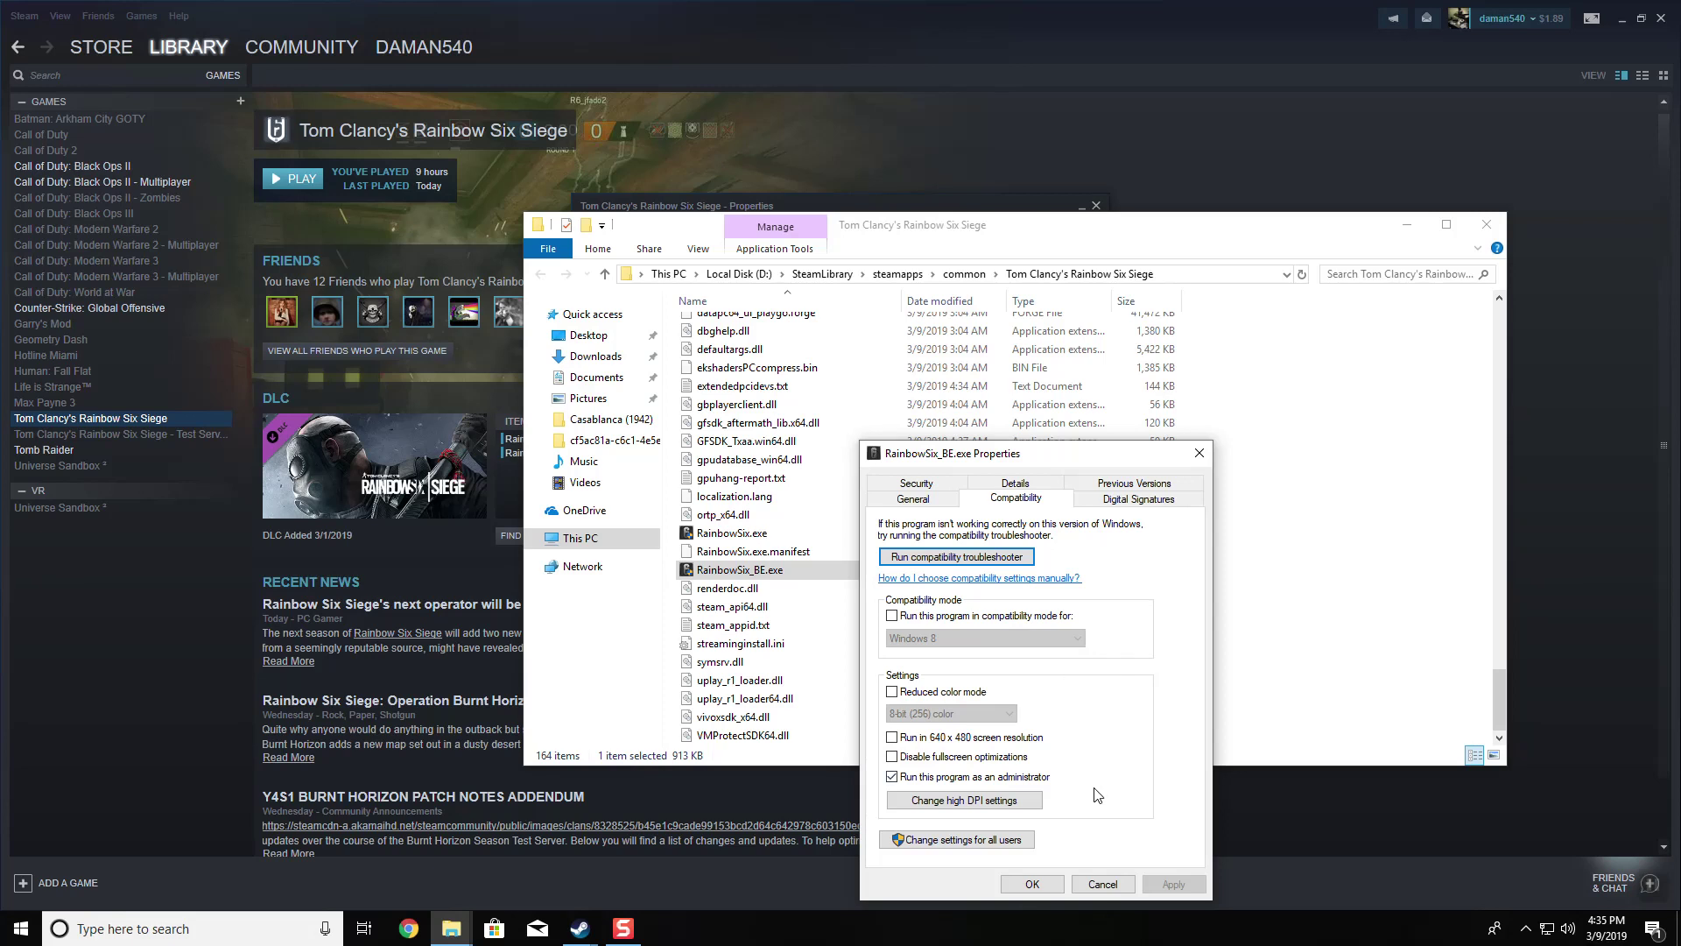
{"action": "left_click", "coordinate": [1057, 886]}
Close the game folder window and the Steam Properties dialog
{"action": "left_click", "coordinate": [1487, 225]}
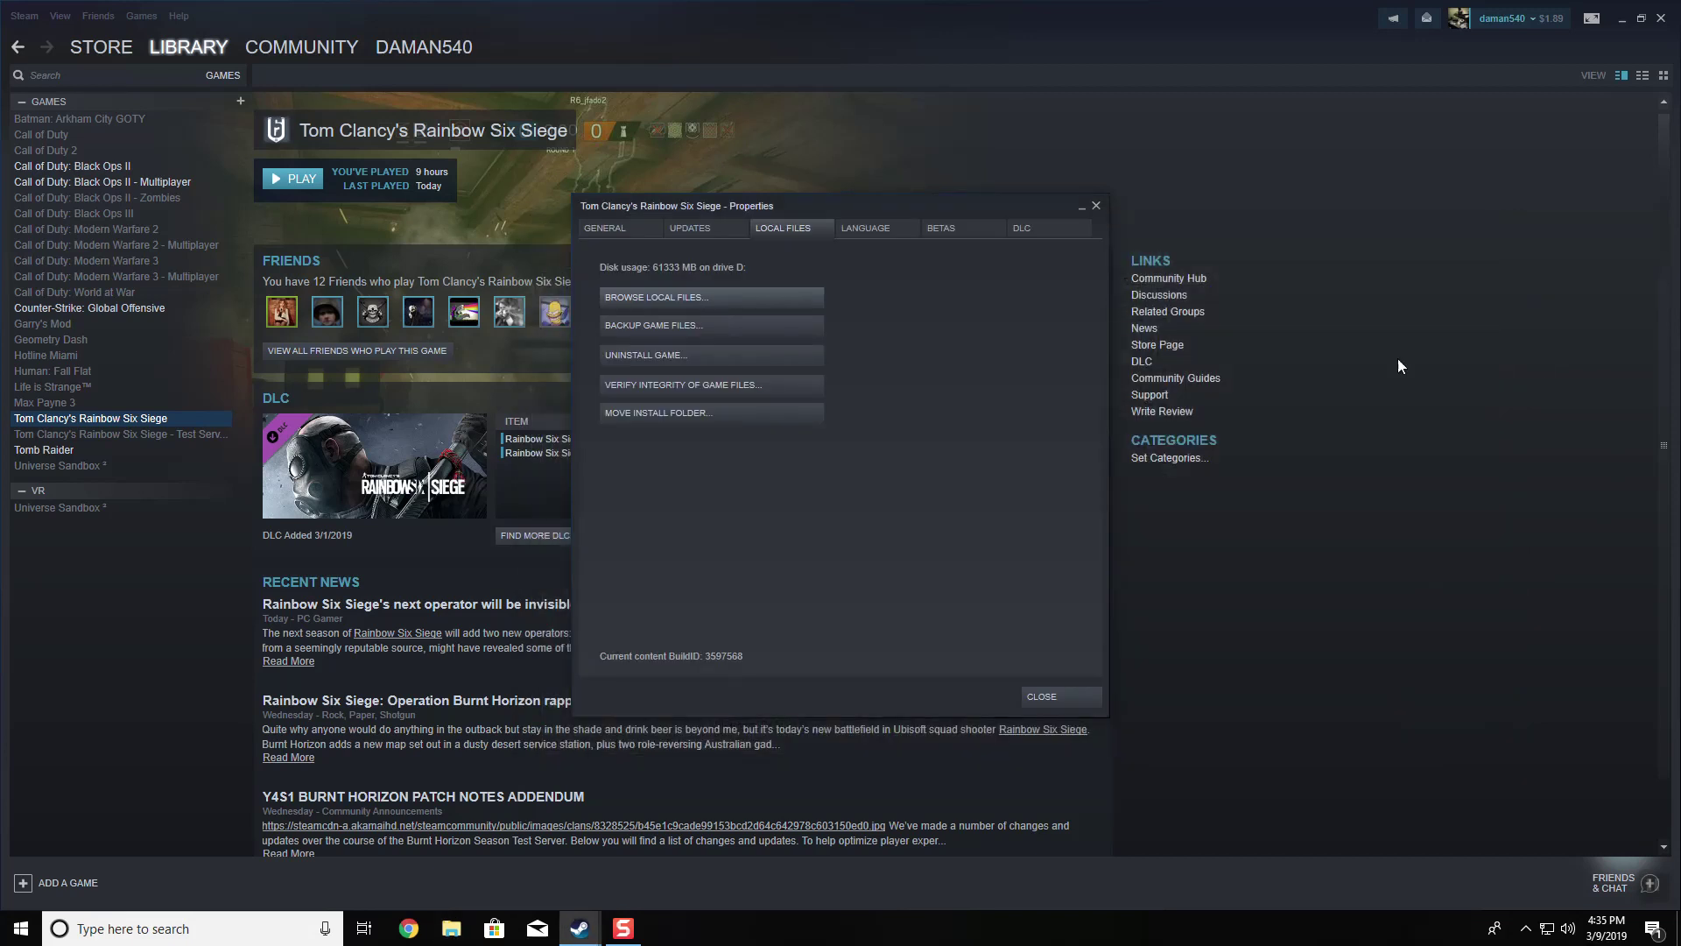
{"action": "left_click", "coordinate": [1095, 205]}
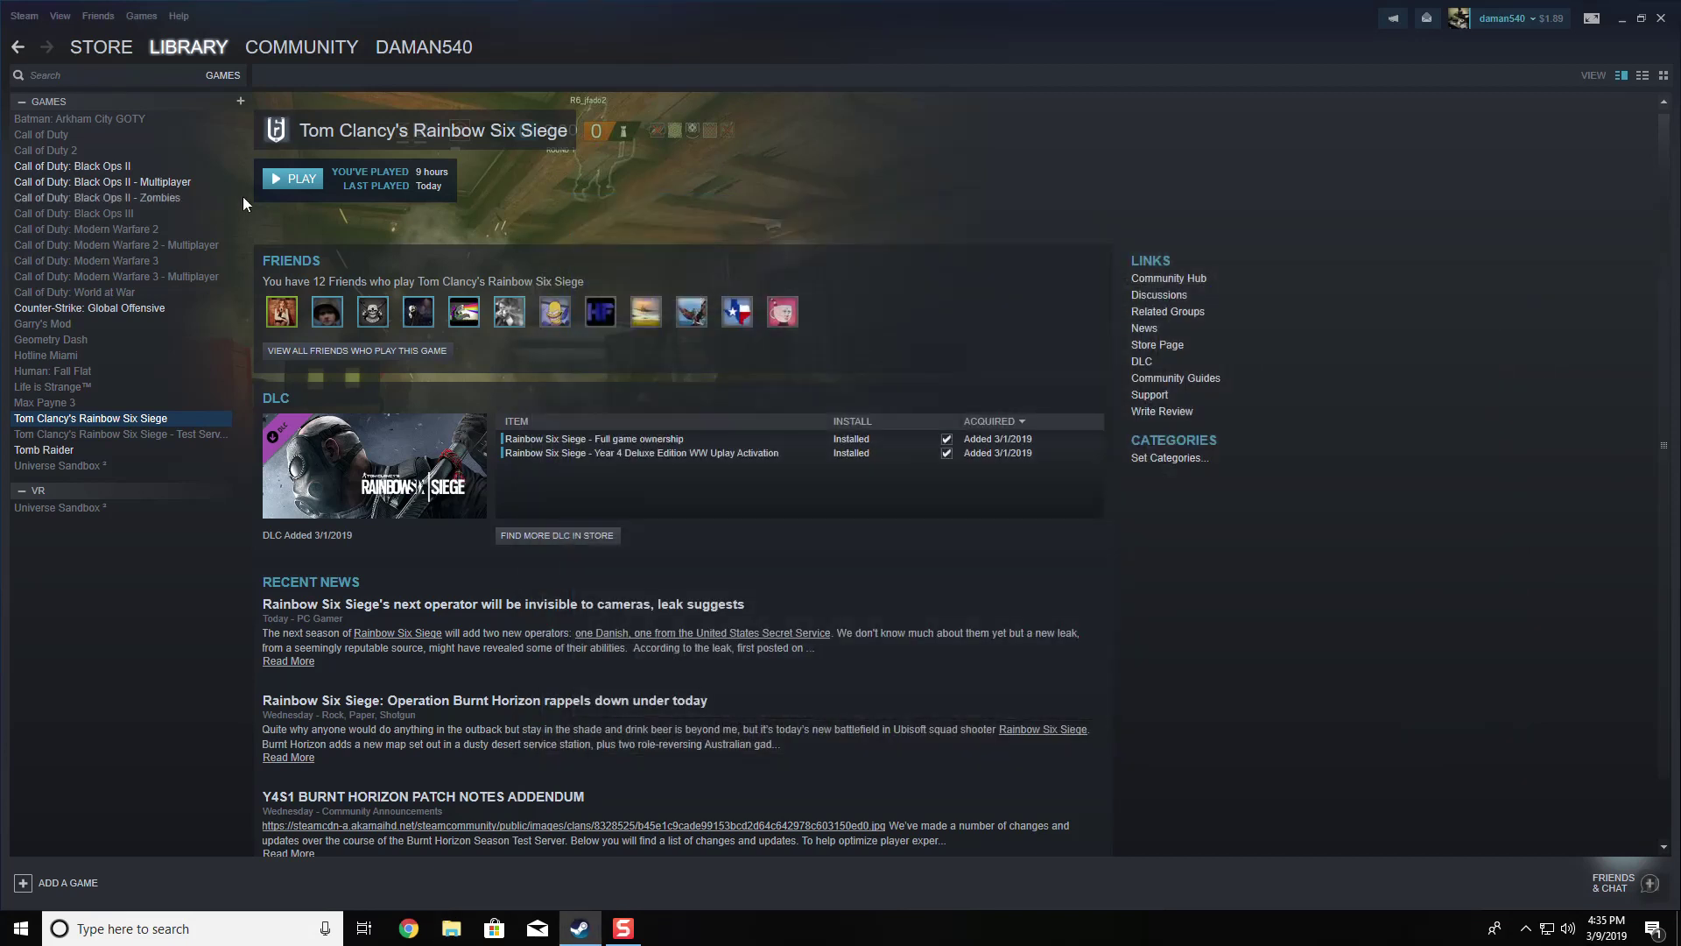